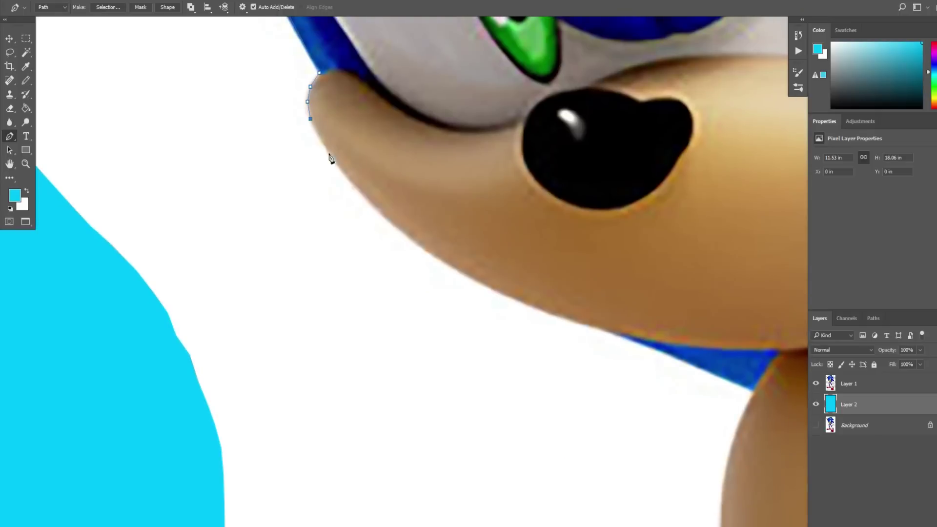
- Extend the Pen path from the muzzle down the belly's edge to where the arm meets the glove cuff
left_click(362, 367)
left_click(359, 412)
left_click(360, 466)
left_click(530, 224)
left_click(503, 246)
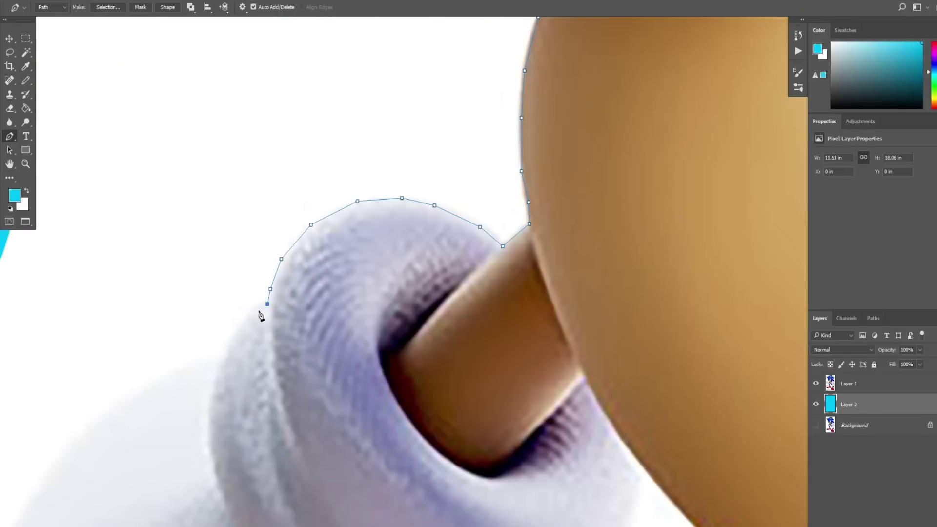
- Trace the outer edge of the glove cuff and the back of the hand with the Pen tool
left_click_drag(245, 373, 498, 137)
left_click(478, 126)
left_click(308, 232)
left_click(218, 400)
left_click_drag(215, 424, 510, 50)
left_click(380, 267)
left_click(365, 386)
left_click(371, 210)
- Continue the Pen path down the side and around the tip of the glove's first finger
key("p")
left_click(311, 222)
left_click(341, 301)
left_click(374, 357)
left_click(398, 381)
left_click(420, 391)
left_click(450, 401)
- Trace the gap between the first two glove fingers up to the start of the next finger
left_click_drag(490, 109, 438, 322)
left_click(438, 299)
left_click(446, 257)
left_click(455, 307)
left_click(475, 364)
left_click(528, 454)
left_click(566, 489)
left_click_drag(591, 519, 371, 79)
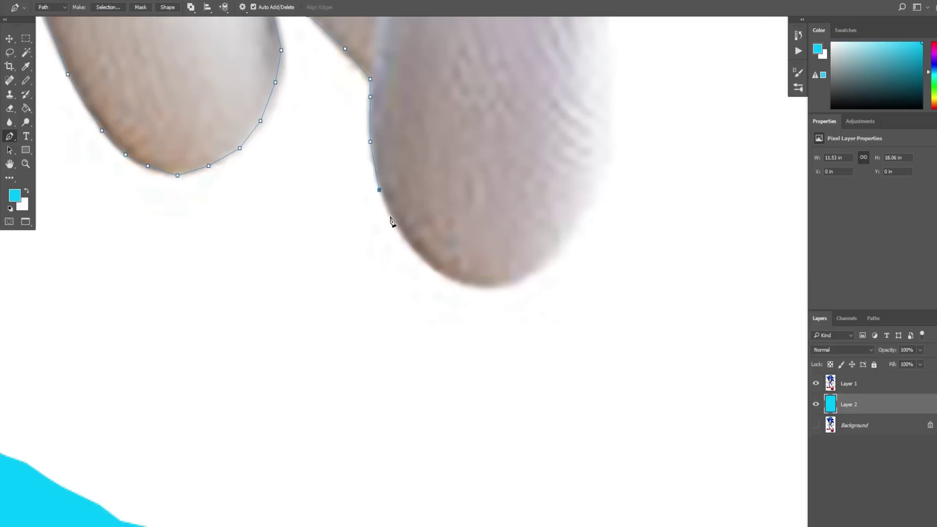
- Trace the far side of the large glove finger and continue the path up the glove's edge
left_click(588, 207)
left_click(607, 162)
left_click(609, 100)
left_click_drag(609, 83, 561, 296)
left_click(573, 168)
left_click(644, 166)
left_click_drag(693, 34, 501, 270)
left_click(482, 223)
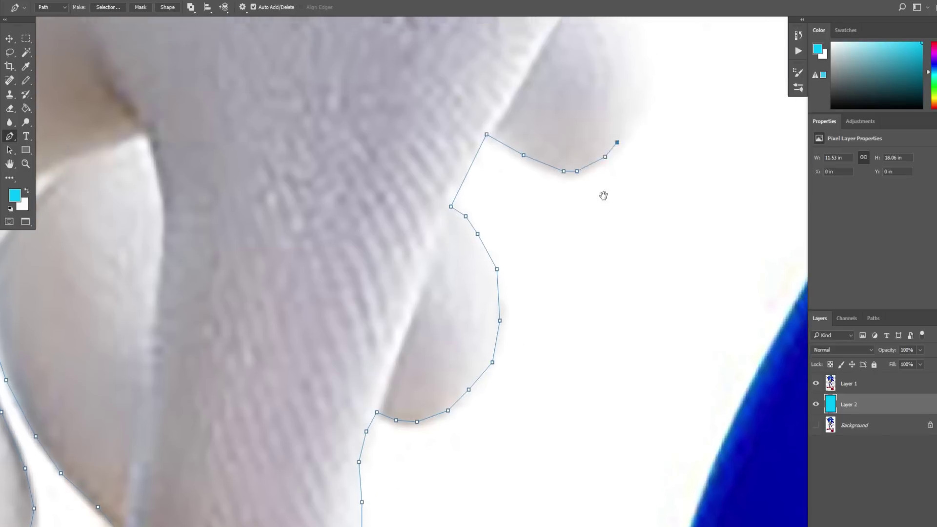
- Trace the curved outer side of the small upper glove finger back to the hand
left_click_drag(623, 135, 512, 347)
left_click(526, 318)
left_click(530, 300)
left_click(523, 266)
left_click(506, 224)
left_click(488, 199)
- Trace the lower edge of the glove's cuff up towards the character's body
left_click(687, 142)
left_click(708, 121)
left_click(718, 108)
left_click(723, 92)
left_click_drag(724, 92, 416, 310)
left_click(458, 300)
left_click(490, 283)
left_click(524, 248)
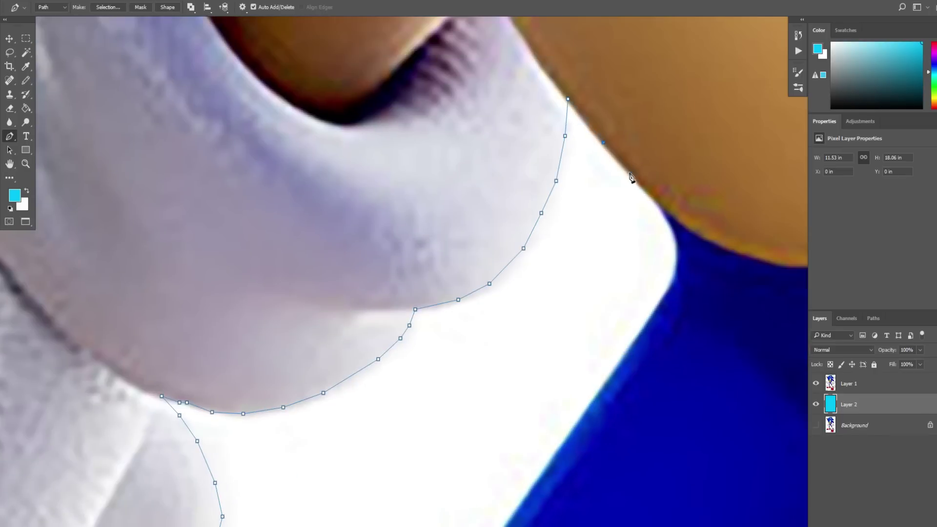
- Extend the path along the blue body edge beside the glove and down the blue leg
left_click(625, 353)
left_click_drag(570, 447, 591, 190)
left_click(547, 255)
left_click(479, 354)
left_click_drag(429, 434, 533, 37)
left_click(508, 98)
left_click_drag(478, 342, 464, 101)
left_click(506, 299)
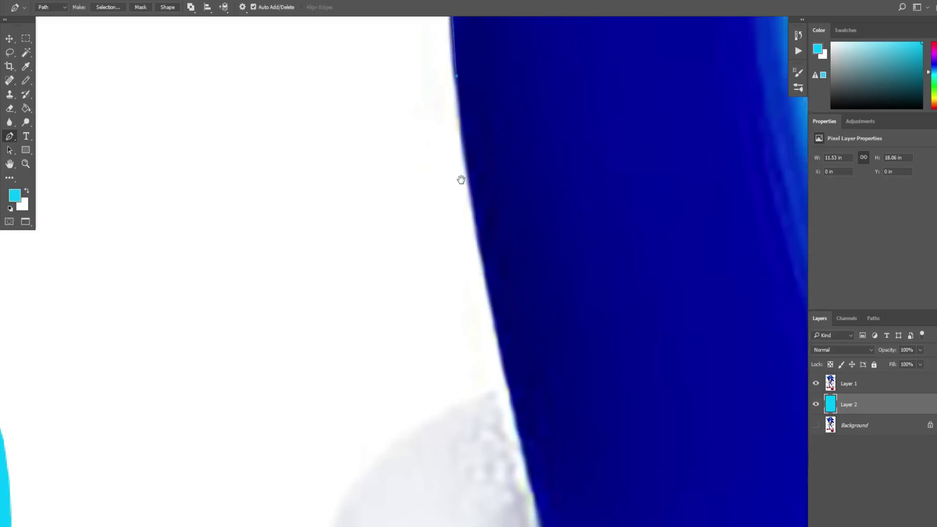
- Trace the outer edge of the first leg's sock cuff and its folds down to the shoe
left_click(474, 327)
left_click(366, 393)
left_click_drag(341, 431, 392, 88)
left_click(484, 334)
left_click_drag(468, 415, 469, 102)
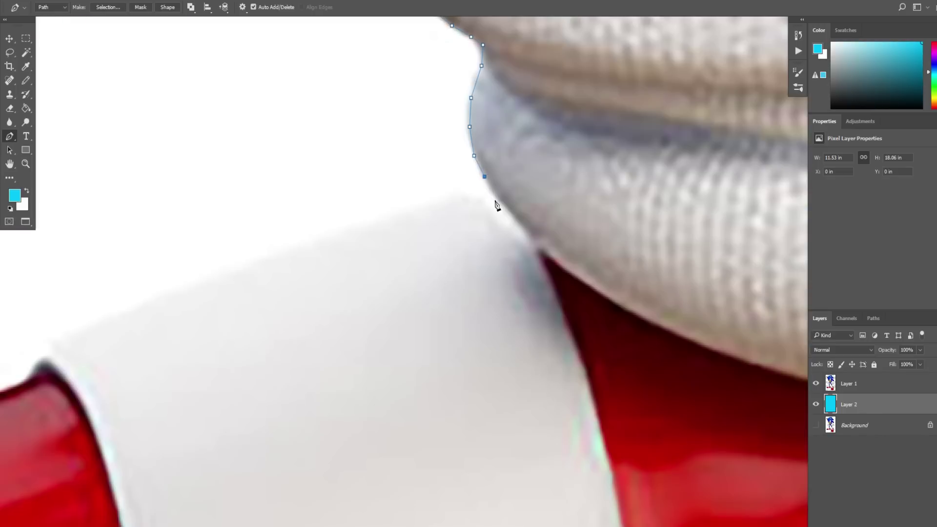
- Trace the upper edge of the white strap on the first shoe
left_click(248, 268)
left_click_drag(90, 332, 453, 95)
left_click(408, 114)
left_click(174, 235)
left_click(33, 312)
- Trace the curved red toe of the first shoe down to the grey sole
left_click_drag(32, 312, 496, 174)
left_click(404, 233)
left_click(322, 289)
left_click(258, 340)
left_click(196, 390)
left_click(150, 440)
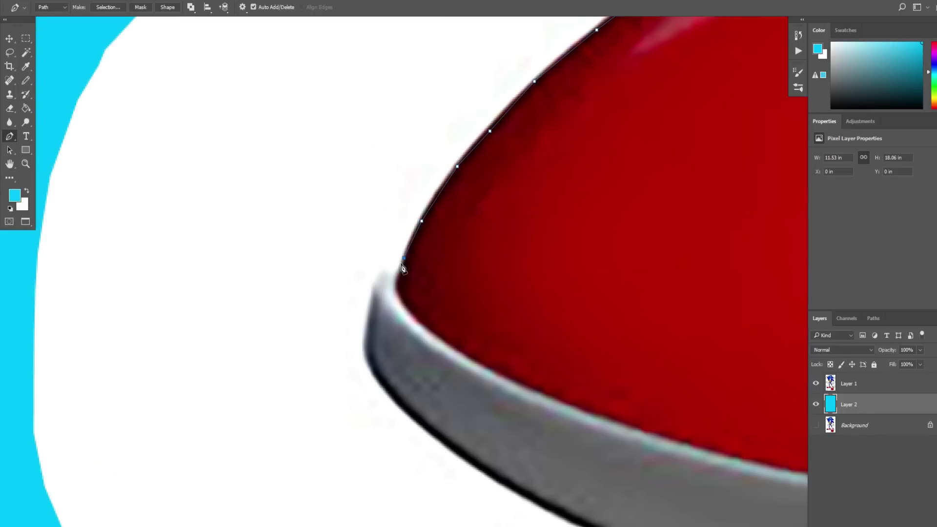
- Trace the front curve of the first shoe's grey sole and the start of its underside
left_click(404, 407)
left_click_drag(439, 432, 263, 127)
left_click(584, 283)
left_click_drag(668, 299, 192, 156)
left_click(468, 202)
left_click_drag(631, 212, 127, 169)
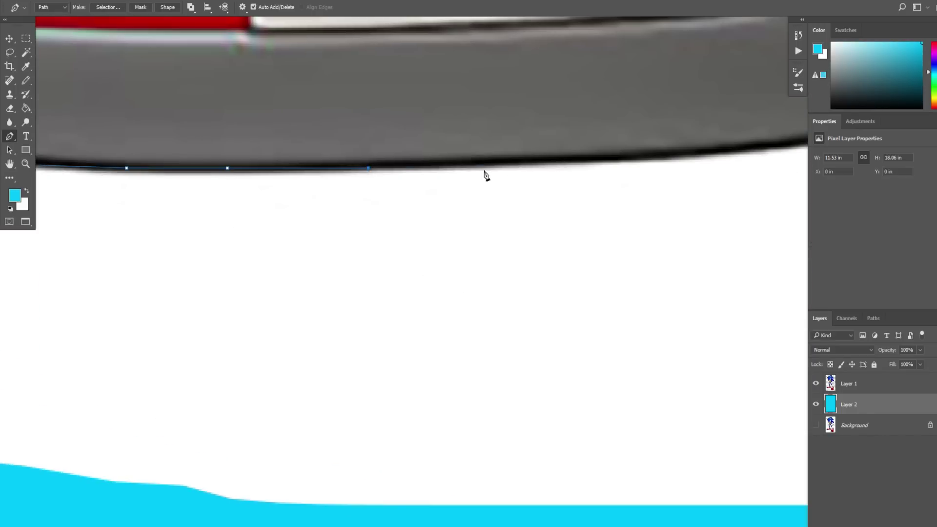
- Continue the path along the black bottom edge of the first shoe's sole towards the heel
left_click_drag(665, 162, 302, 341)
left_click(516, 317)
left_click(644, 299)
left_click_drag(727, 284, 257, 340)
- Trace the rear part of the first shoe's sole around the heel
left_click(260, 340)
left_click(372, 316)
left_click(476, 288)
left_click(524, 270)
left_click(565, 246)
left_click(592, 225)
- Trace the back of the first shoe and the sock folds up to the blue leg
left_click_drag(553, 24, 490, 295)
left_click(446, 117)
left_click_drag(415, 54, 538, 314)
left_click(572, 217)
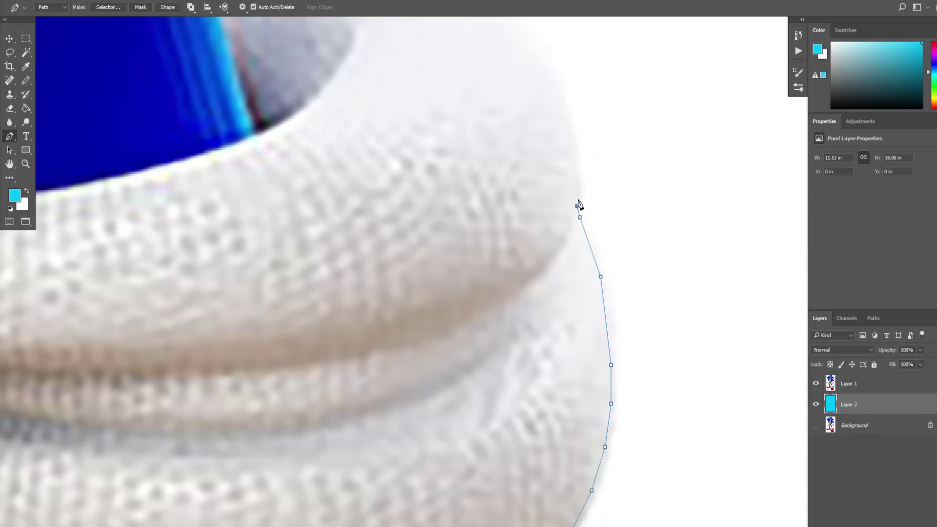
left_click(580, 178)
left_click(545, 220)
left_click(495, 180)
left_click(404, 143)
left_click_drag(303, 182, 449, 415)
- Trace the inner edge of the first blue leg upward and across to the other leg
left_click(347, 157)
left_click(354, 224)
left_click(387, 161)
left_click_drag(441, 77, 337, 428)
left_click(430, 265)
left_click(533, 123)
left_click(727, 155)
left_click(745, 225)
- Trace the upper part of the second blue leg's inner edge downward
left_click_drag(781, 381, 361, 203)
left_click(391, 357)
left_click_drag(412, 461, 274, 42)
left_click(315, 172)
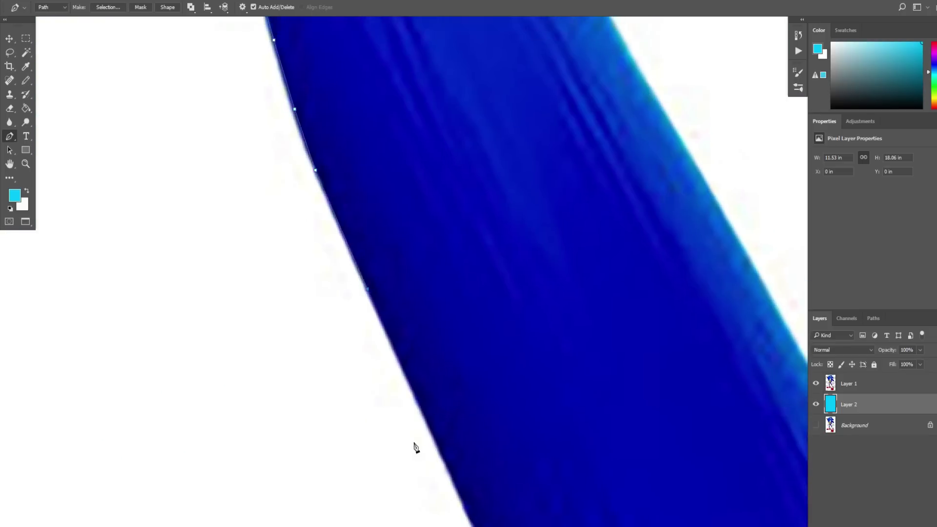
- Extend the path down the second leg and around the edge of its sock cuff
left_click(389, 257)
left_click(475, 209)
left_click(449, 253)
left_click(444, 285)
left_click_drag(496, 391, 376, 197)
left_click(476, 322)
left_click_drag(379, 359, 311, 67)
left_click(412, 306)
left_click(459, 341)
- Trace the inner edge of the second red shoe down to its grey sole
left_click_drag(350, 454, 406, 128)
left_click(288, 438)
left_click_drag(270, 503, 415, 133)
left_click(338, 488)
left_click_drag(333, 505, 432, 100)
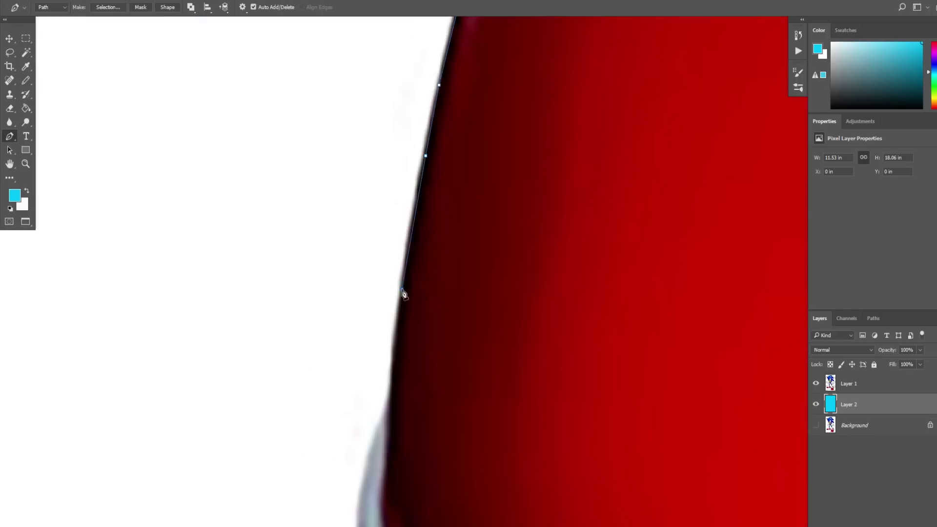
left_click(400, 291)
left_click(389, 408)
- Trace the second shoe's sole around its near end and along the black bottom edge
left_click_drag(369, 449, 391, 140)
left_click(380, 206)
left_click(460, 439)
left_click(504, 450)
left_click_drag(544, 417, 314, 278)
left_click(299, 245)
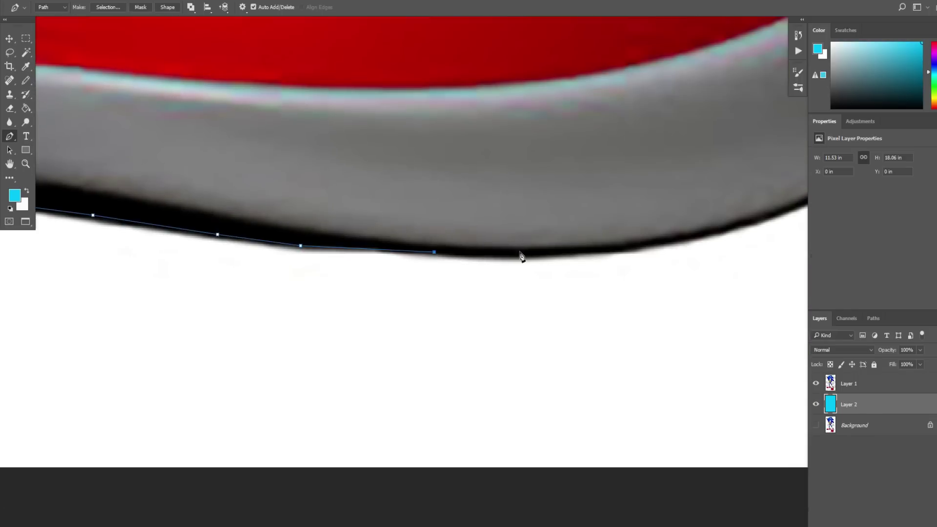
left_click(661, 246)
- Trace the far end of the second shoe's sole and continue up the red shoe's outer side
left_click(322, 218)
left_click(498, 118)
left_click(541, 175)
left_click(582, 116)
left_click(622, 56)
left_click_drag(622, 56, 460, 276)
left_click(492, 232)
left_click(542, 176)
left_click(590, 118)
left_click_drag(590, 119, 589, 295)
left_click(619, 246)
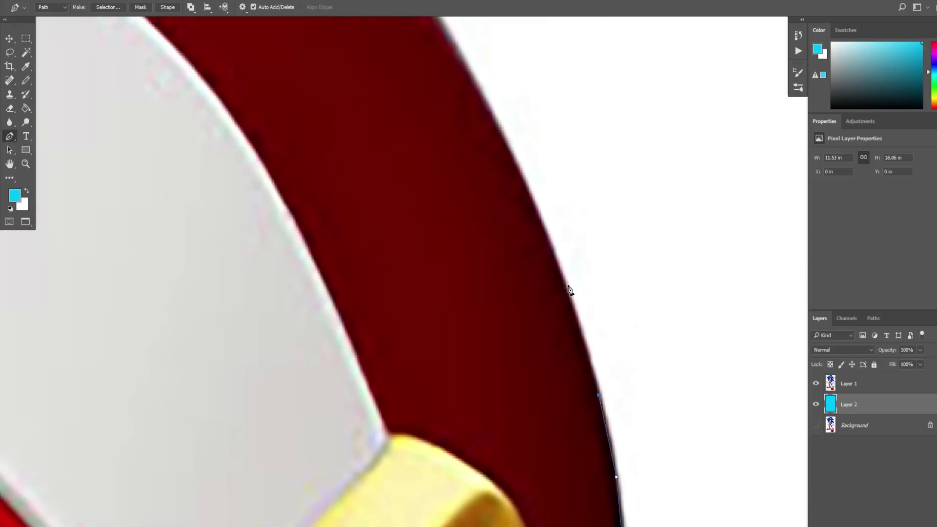
- Trace the upper outer edge of the second red shoe up to the sock
left_click(569, 287)
left_click(529, 187)
left_click(478, 94)
left_click_drag(461, 58, 534, 277)
left_click(497, 220)
left_click_drag(471, 146, 520, 321)
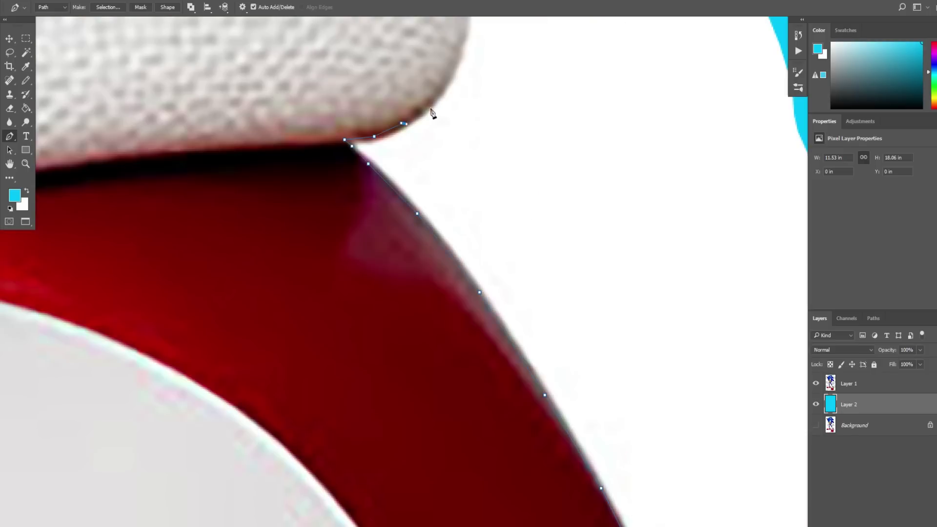
- Trace the sock's rounded edge above the second shoe and around its cuff to the leg
left_click(404, 125)
left_click_drag(464, 33, 552, 376)
left_click(475, 155)
left_click(421, 119)
left_click(435, 122)
left_click(368, 75)
- Trace up the outer side of the leg and around the pointed tip of the tail
left_click_drag(309, 50, 595, 305)
left_click(370, 321)
left_click(91, 125)
left_click_drag(73, 92, 362, 361)
left_click(284, 195)
left_click_drag(263, 156, 348, 343)
left_click(263, 202)
left_click_drag(261, 163, 603, 366)
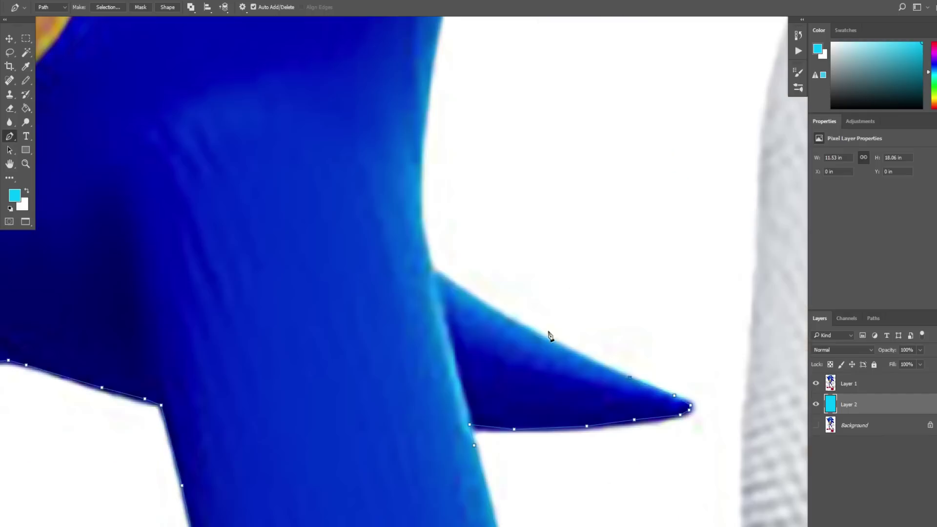
- Trace the side of the torso and its curved edge under the arm to the glove's cuff
left_click_drag(423, 115, 410, 338)
left_click(589, 218)
left_click(649, 218)
left_click(715, 225)
left_click_drag(783, 234, 576, 234)
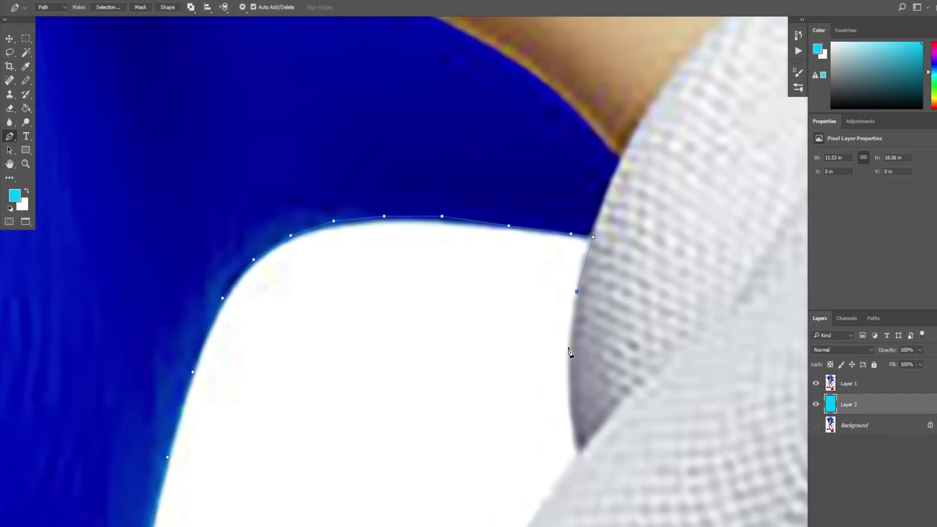
- Trace down the near side of the clenched glove and around its rounded lowest finger
left_click_drag(579, 450, 588, 115)
left_click(496, 278)
left_click(456, 434)
left_click(399, 115)
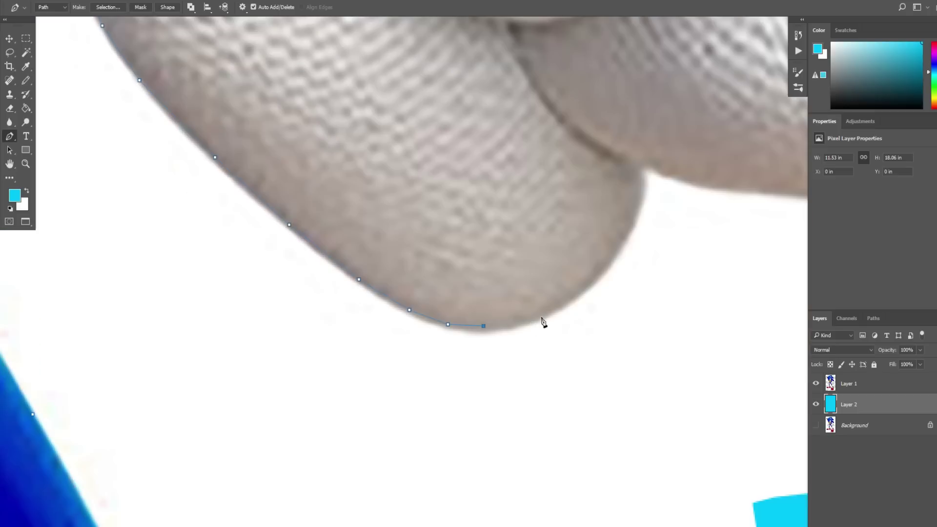
left_click_drag(754, 187, 226, 190)
key("ctrl+z")
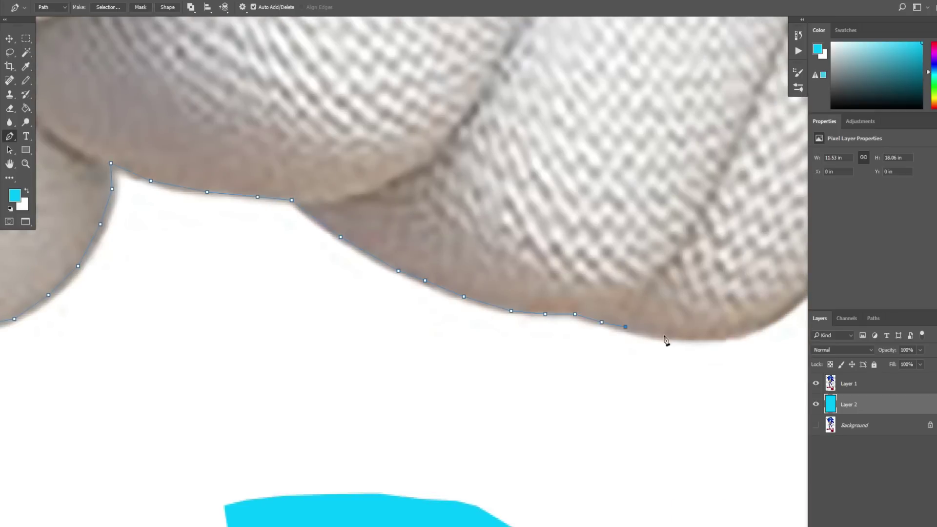
- Trace along the knuckles of the fist and up the glove's far side past its cuff
left_click(649, 333)
left_click_drag(698, 342, 346, 349)
left_click(477, 272)
left_click_drag(514, 226, 431, 421)
left_click(617, 46)
left_click_drag(620, 142, 617, 391)
left_click(207, 24)
left_click_drag(207, 29, 542, 454)
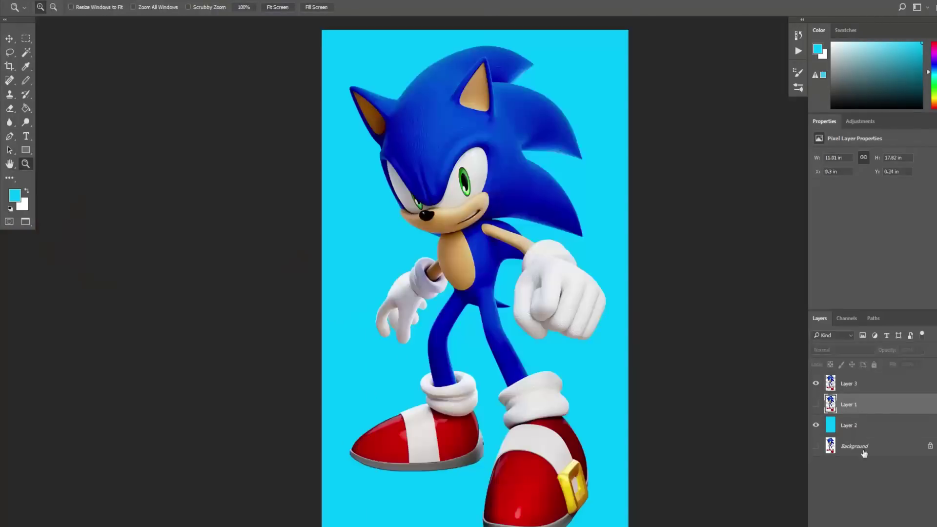
key("c")
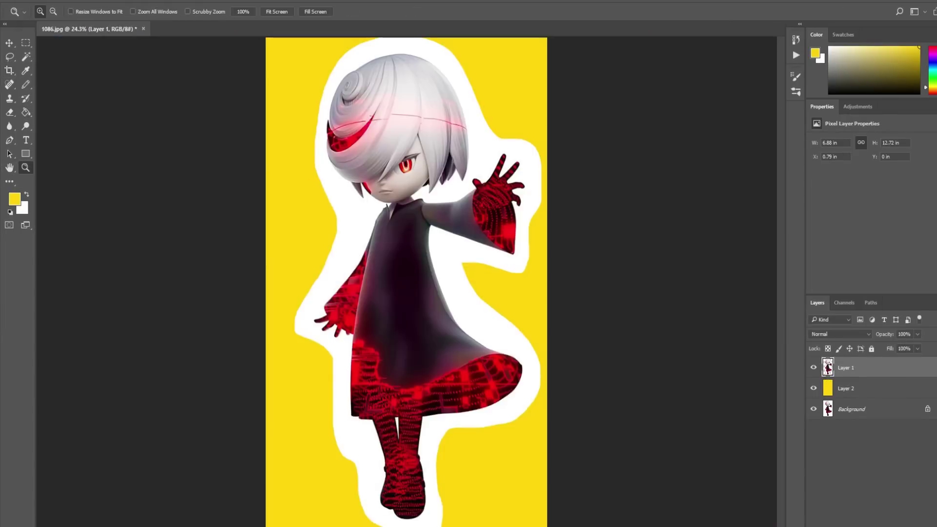
- Cut the white-haired girl out onto a new layer by tracing her outline with a Pen path
left_click(305, 349)
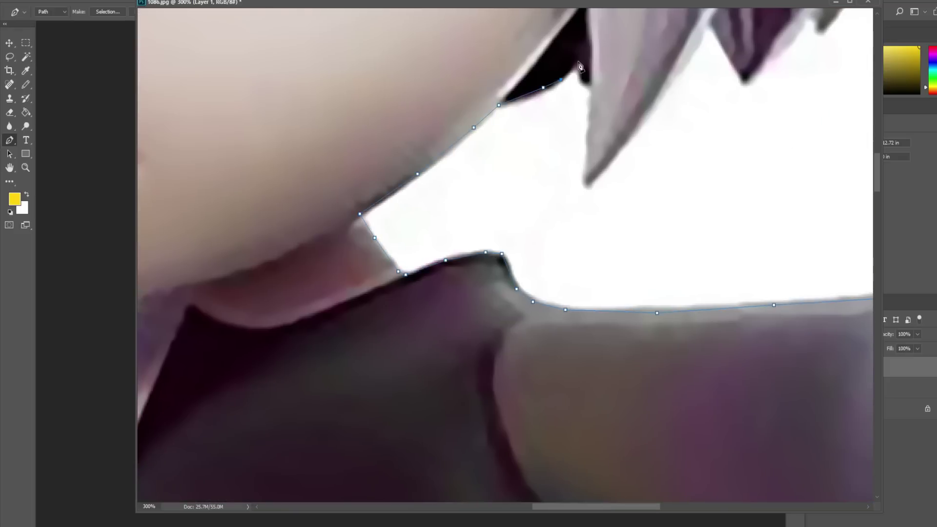
left_click(653, 171)
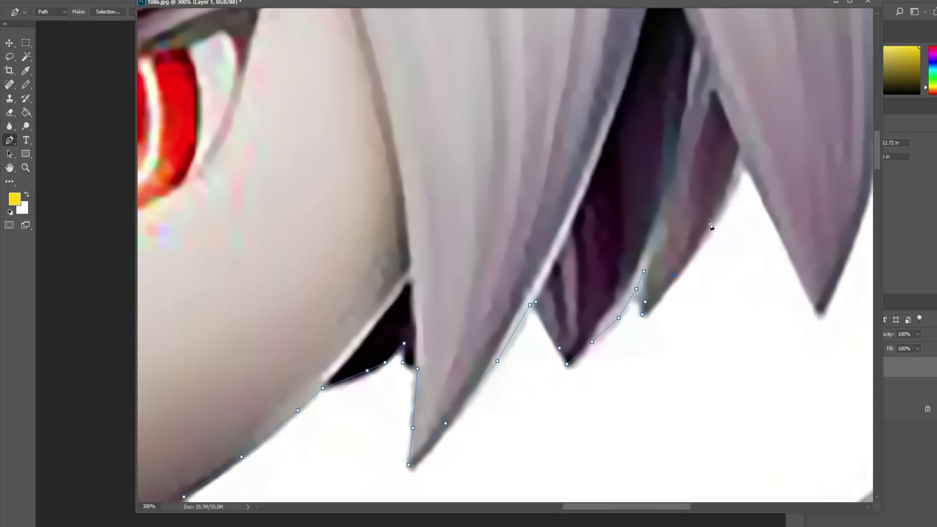
left_click(331, 92)
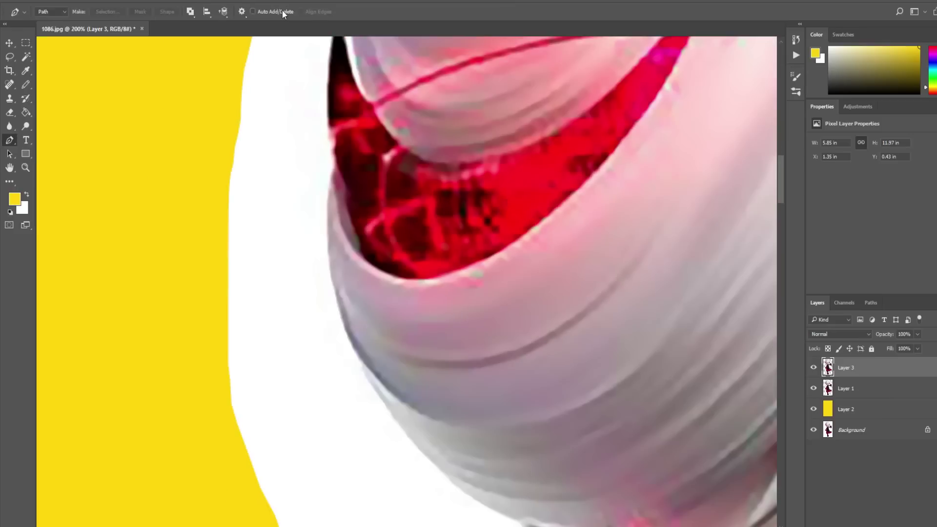
key("ctrl+0")
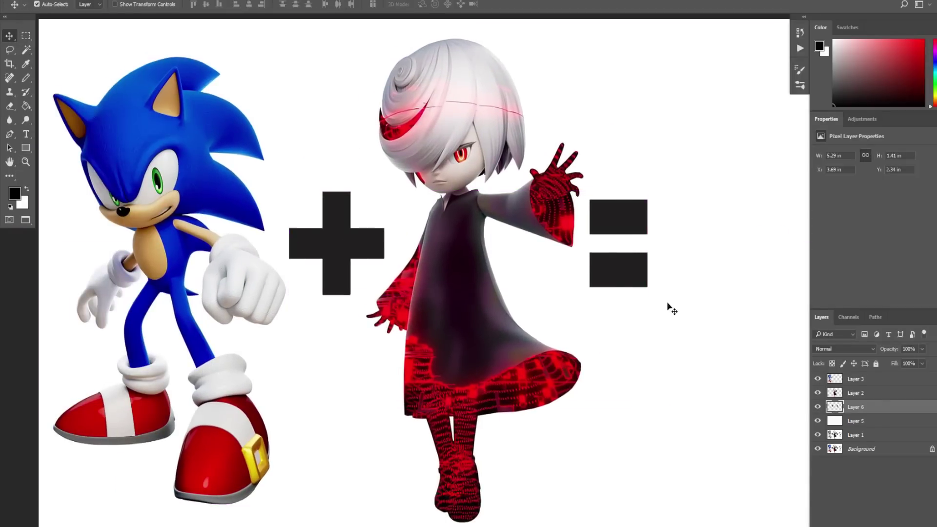
- Place a duplicate of the hedgehog beside the equals sign, level with the original
left_click_drag(356, 220, 711, 209)
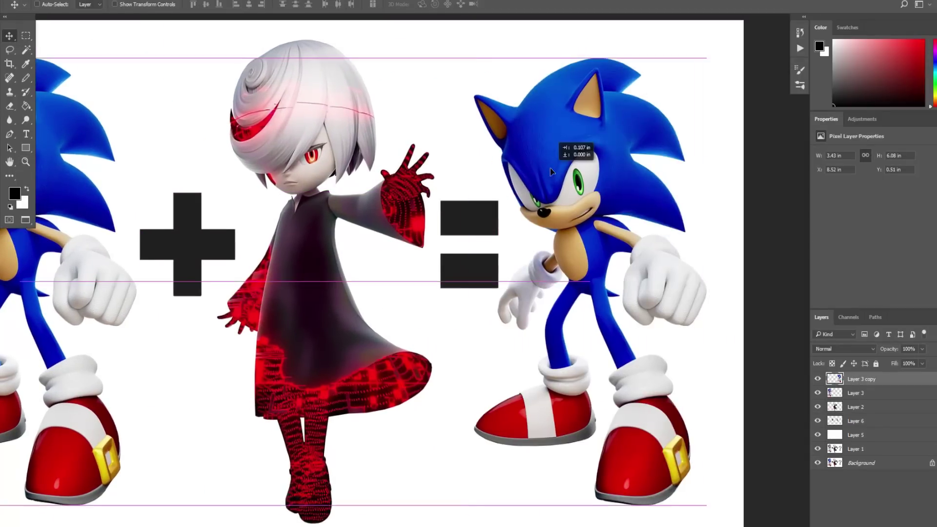
left_click_drag(548, 177, 576, 177)
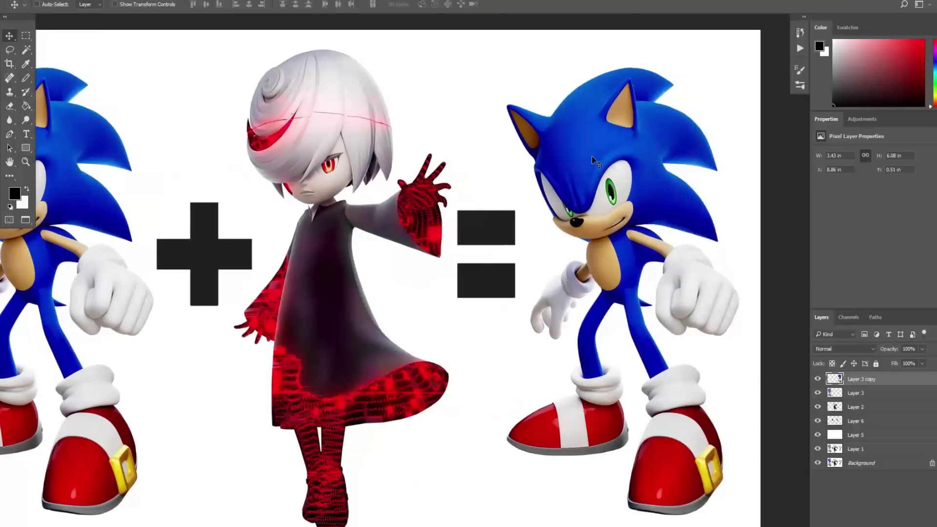
- Desaturate a duplicate of the second hedgehog and darken it with Levels
key("ctrl+shift+u")
key("ctrl+l")
left_click_drag(706, 227, 728, 228)
key("Return")
- Start a Pen path along the grey hedgehog's brow line and over the top of the wide eye
key("z")
left_click_drag(519, 145, 652, 254)
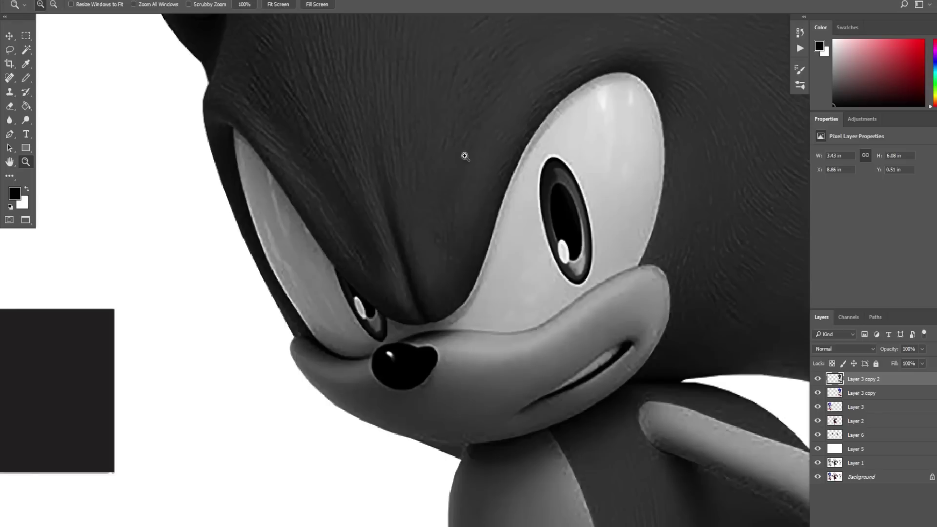
left_click(493, 224)
key("p")
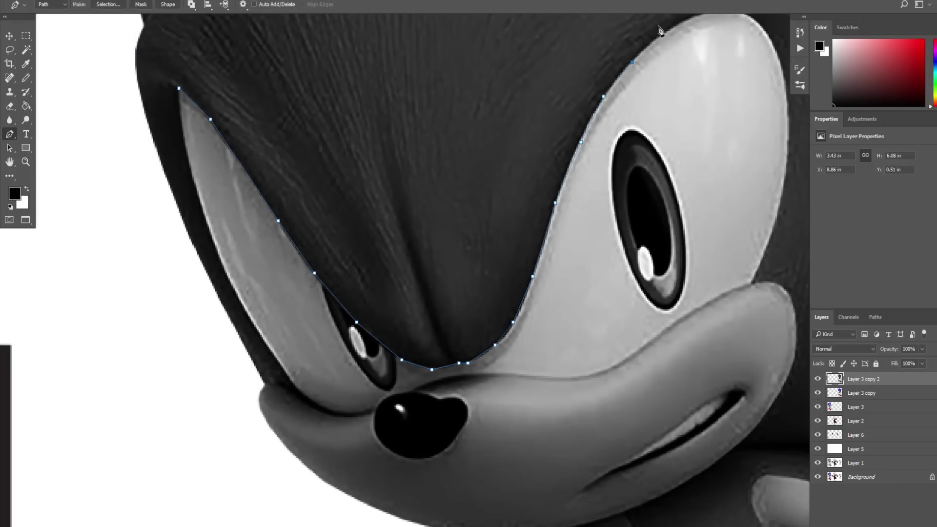
left_click(670, 29)
left_click_drag(669, 29, 629, 52)
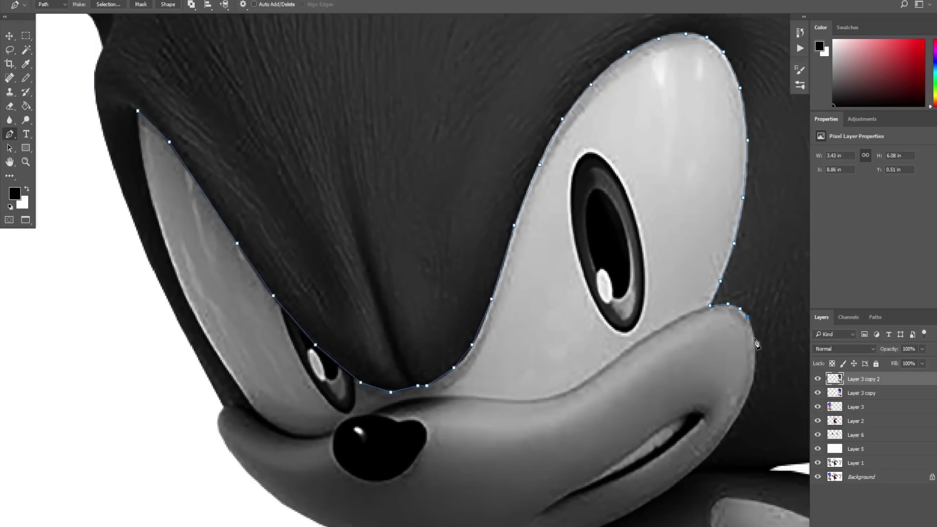
- Continue the path around the muzzle's cheek and along its lower edge to the chin
left_click_drag(745, 407, 756, 206)
left_click(725, 251)
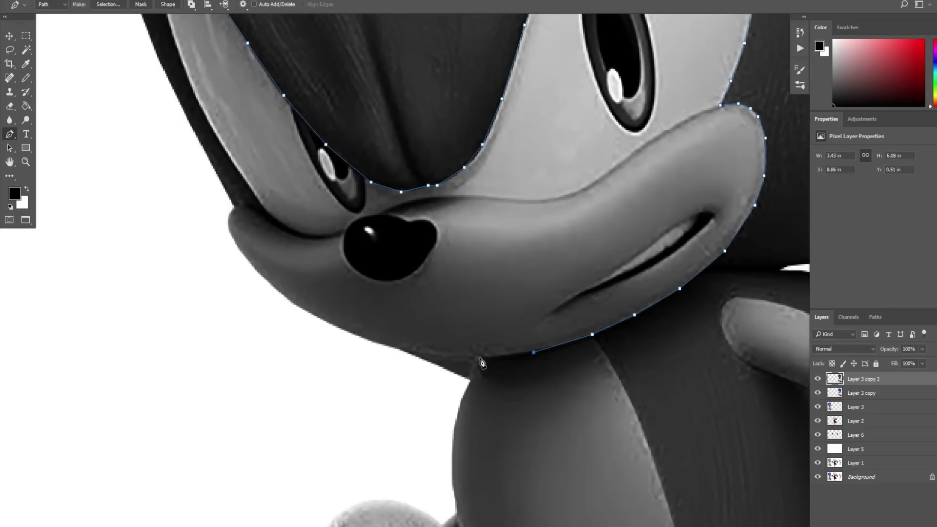
left_click(478, 360)
left_click_drag(498, 359, 473, 238)
- Finish tracing the narrowed eye's outer side and remove the grey face area so the coloured face beneath shows
left_click(176, 221)
left_click_drag(186, 169, 343, 506)
left_click(176, 258)
key("ctrl+z")
left_click(330, 446)
left_click_drag(344, 426, 295, 317)
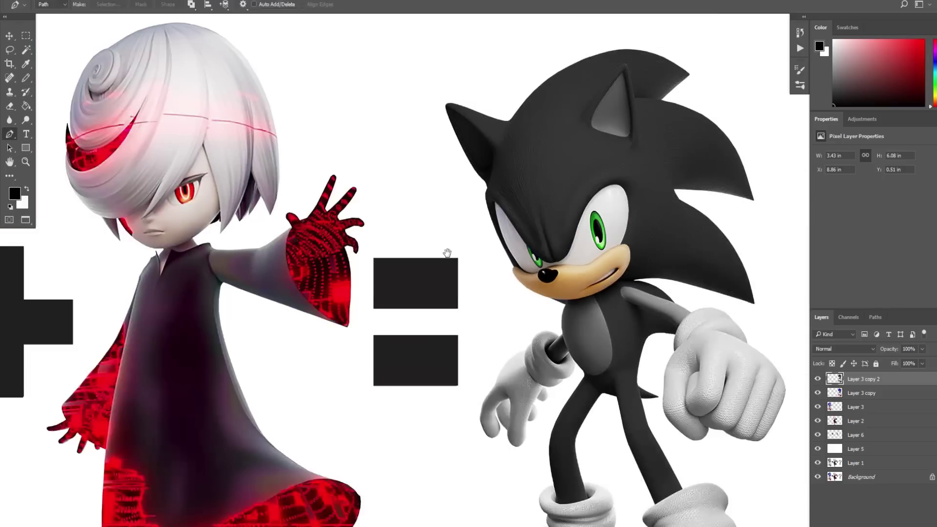
left_click_drag(448, 253, 445, 236)
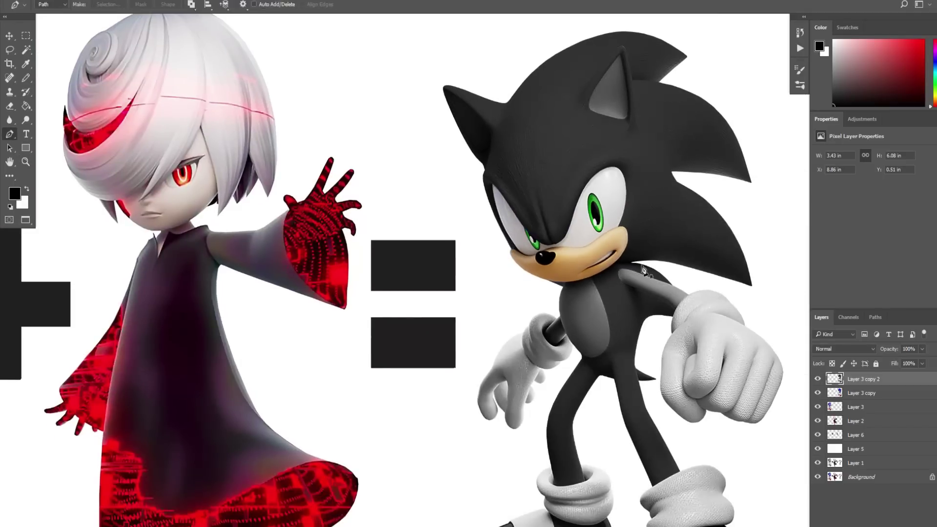
left_click_drag(544, 209, 546, 194)
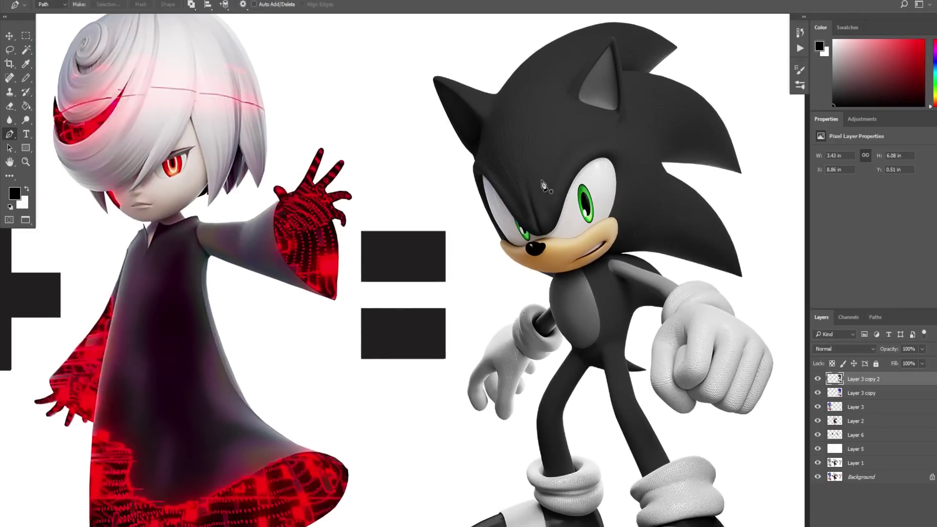
- Trace the green iris of the narrowed eye with the Pen tool
key("z")
left_click(599, 190)
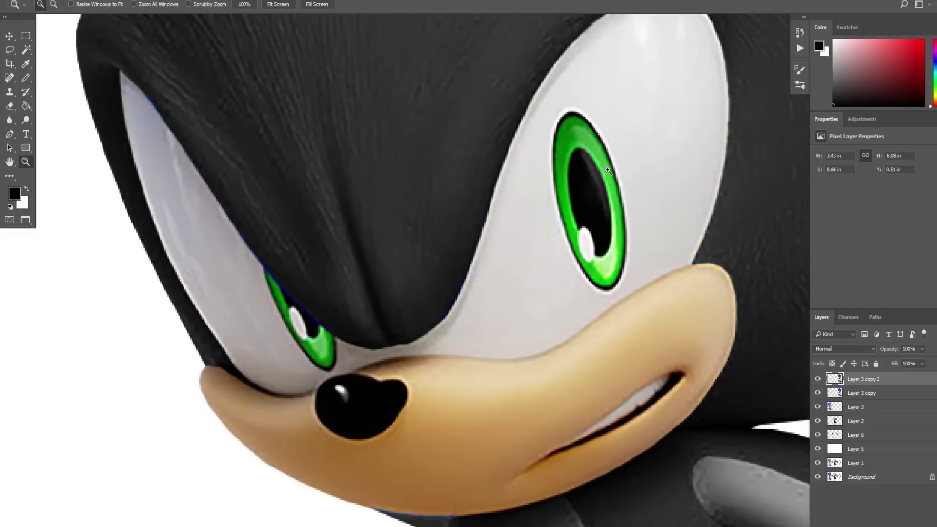
key("p")
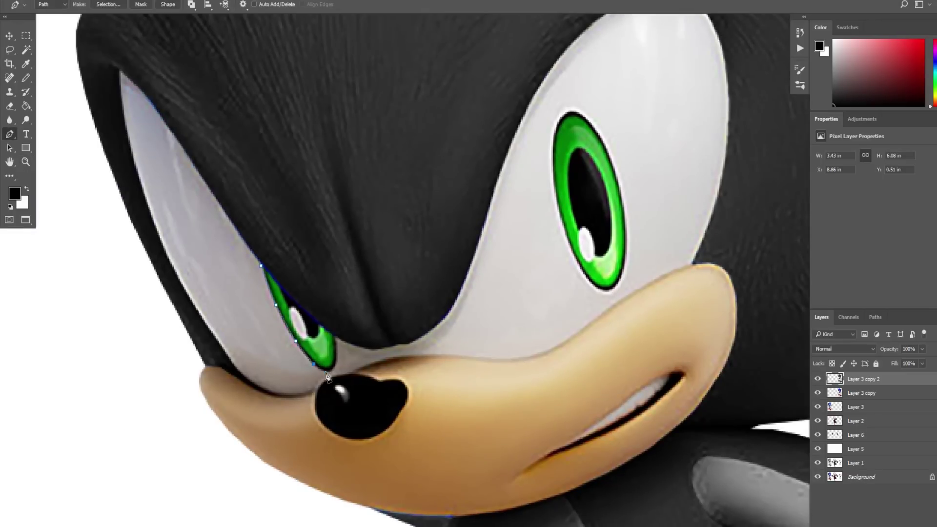
key("ctrl+Return")
- Trace the oval green iris of the wide eye and load the path as a selection
left_click(558, 200)
left_click(566, 235)
left_click(576, 259)
left_click(588, 278)
left_click(598, 287)
left_click(605, 290)
left_click(611, 289)
left_click(619, 282)
left_click(624, 260)
left_click(624, 228)
left_click(620, 186)
left_click(606, 149)
left_click(595, 131)
left_click(582, 115)
left_click(564, 123)
key("ctrl+Return")
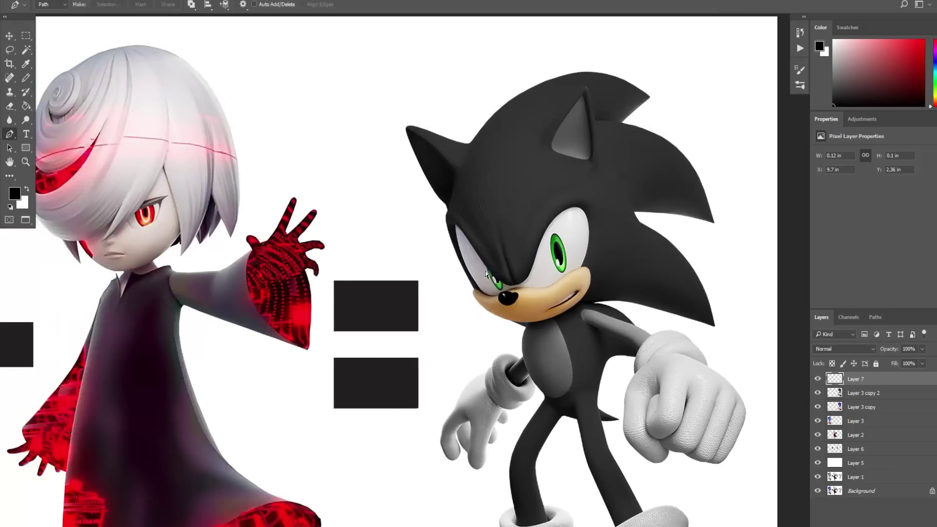
key("ctrl+u")
key("shift+Up")
key("shift+Up")
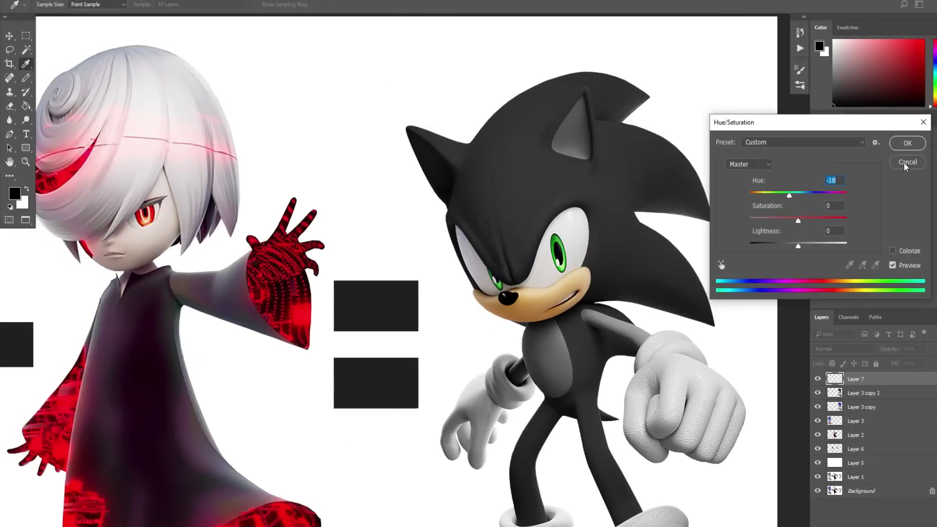
left_click(904, 163)
key("ctrl+z")
- Copy the irises from the coloured hedgehog duplicate onto their own layer and shift their hue to red
left_click(872, 394)
key("ctrl+j")
key("ctrl+u")
left_click_drag(799, 195, 764, 199)
left_click_drag(798, 246, 798, 251)
left_click_drag(762, 196, 763, 199)
left_click(907, 144)
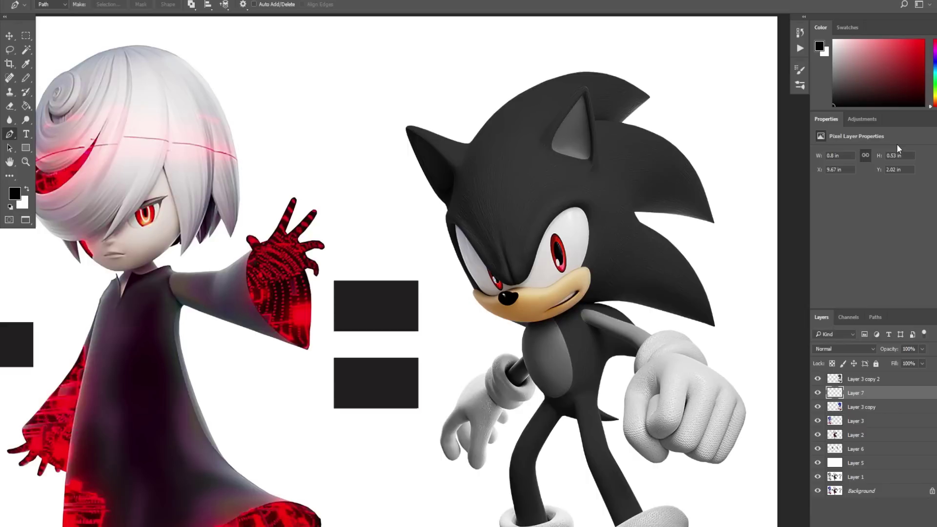
- Trace a Pen path around the grey hedgehog's clenched glove, following the cuff closely where it meets the arm
left_click_drag(574, 301, 504, 209)
key("z")
left_click_drag(690, 379, 691, 379)
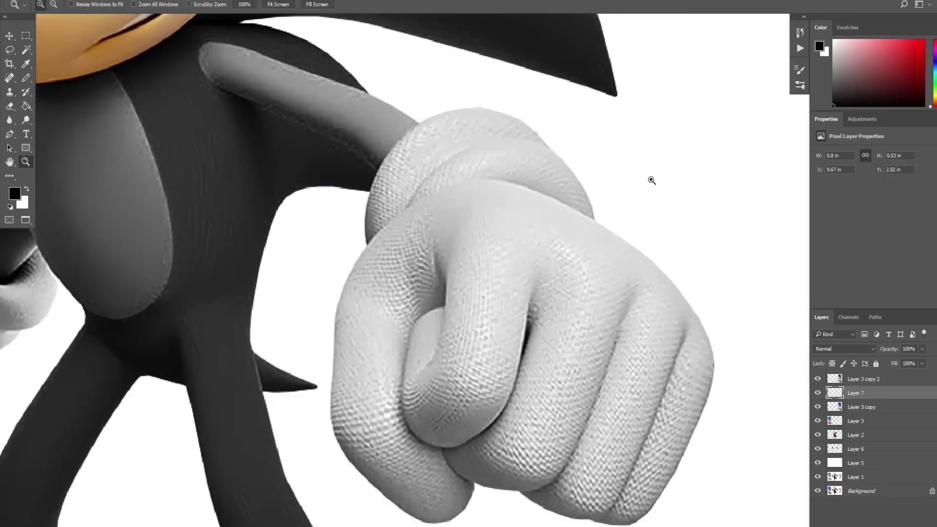
key("p")
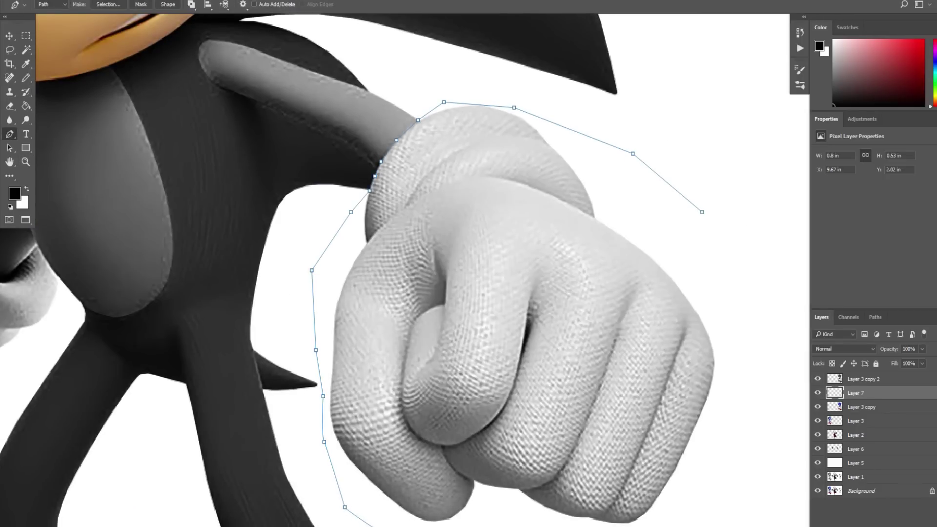
- Load the glove path as a selection and copy the glove from the desaturated hedgehog onto a new layer
key("ctrl+Return")
key("ctrl+j")
key("Return")
key("v")
left_click(874, 382)
key("ctrl+j")
left_click_drag(496, 259, 570, 302)
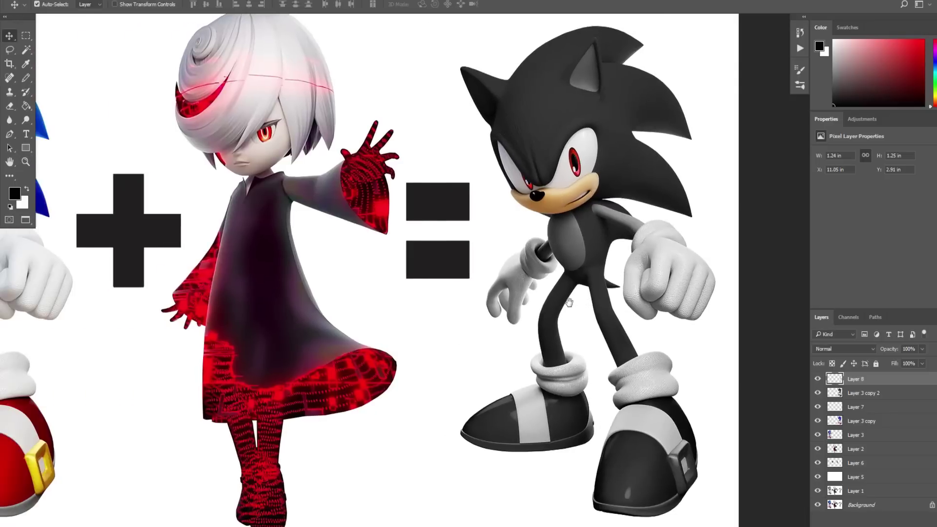
- Lasso the red pattern on the girl's raised hand and sleeve, and copy it to a layer at the top
key("z")
left_click_drag(257, 104, 453, 271)
key("v")
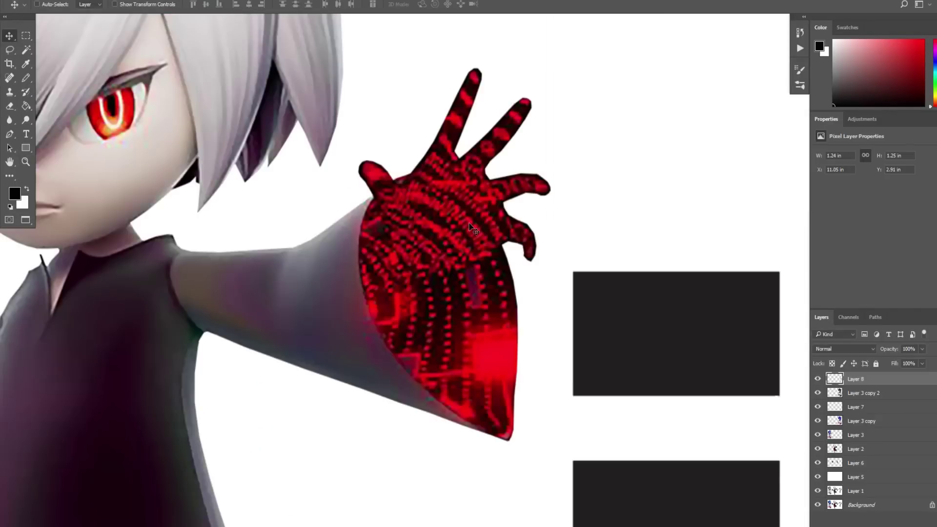
left_click(460, 223)
key("l")
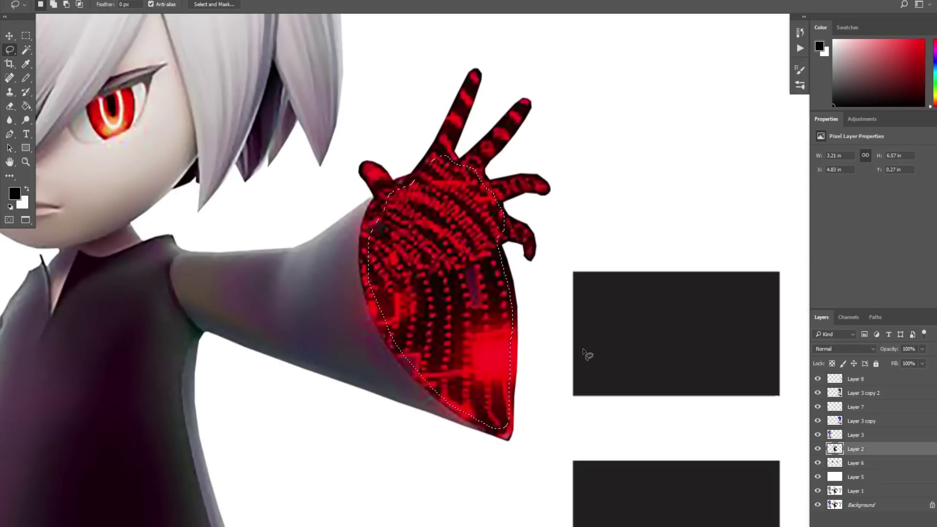
key("ctrl+j")
left_click_drag(862, 449, 861, 374)
- Move the red pattern patch onto the clenched glove and transform it to fit over the hand
key("z")
left_click_drag(551, 322, 370, 311)
key("v")
left_click_drag(230, 266, 611, 441)
key("ctrl+t")
left_click_drag(620, 363, 660, 390)
left_click_drag(608, 424, 673, 422)
left_click_drag(627, 345, 604, 323)
left_click_drag(641, 377, 612, 324)
key("Return")
- Duplicate the red pattern patch and clip the pattern to the glove layer
key("ctrl+j")
left_click(864, 387, "alt")
key("z")
left_click(634, 384)
key("v")
- Add another clipped duplicate of the pattern and shift it over the glove's uncovered side
left_click(573, 341)
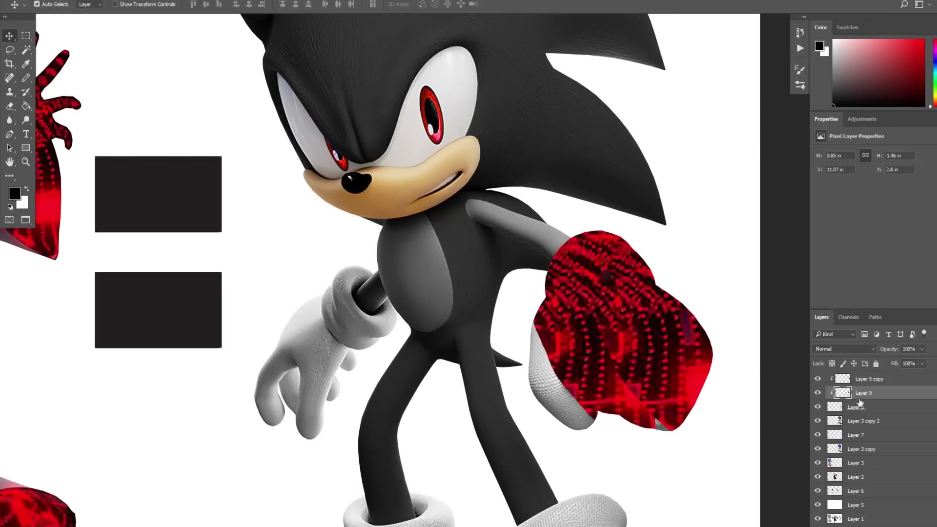
key("ctrl+j")
left_click(871, 400, "alt")
left_click_drag(567, 383, 518, 401)
left_click(643, 371)
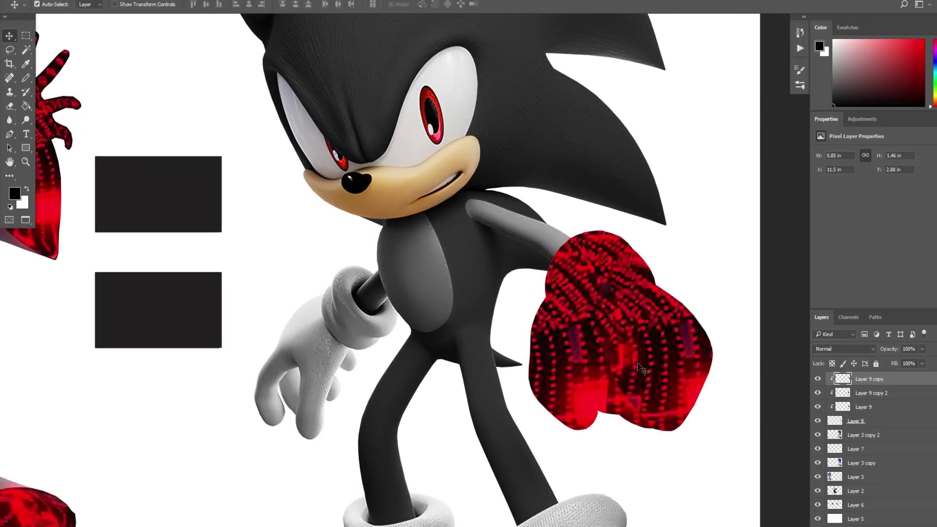
- Duplicate the glove layer and move the copy above the red pattern layers
left_click(877, 423)
left_click_drag(870, 412, 878, 376)
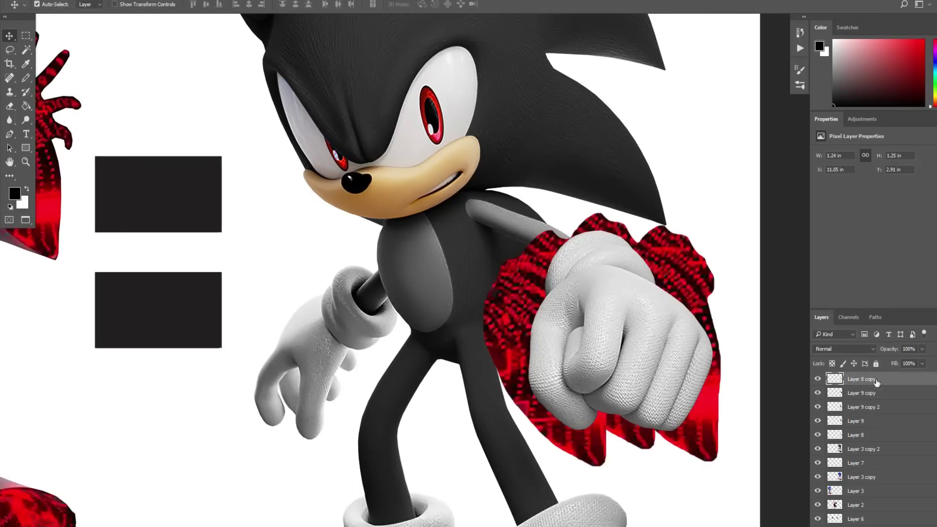
- Clip the three red pattern layers to the lower glove layer again and hide the glove copy above them
left_click(876, 393)
left_click(867, 422, "shift")
left_click(864, 429, "alt")
left_click(860, 411)
left_click(860, 414, "alt")
left_click(861, 396)
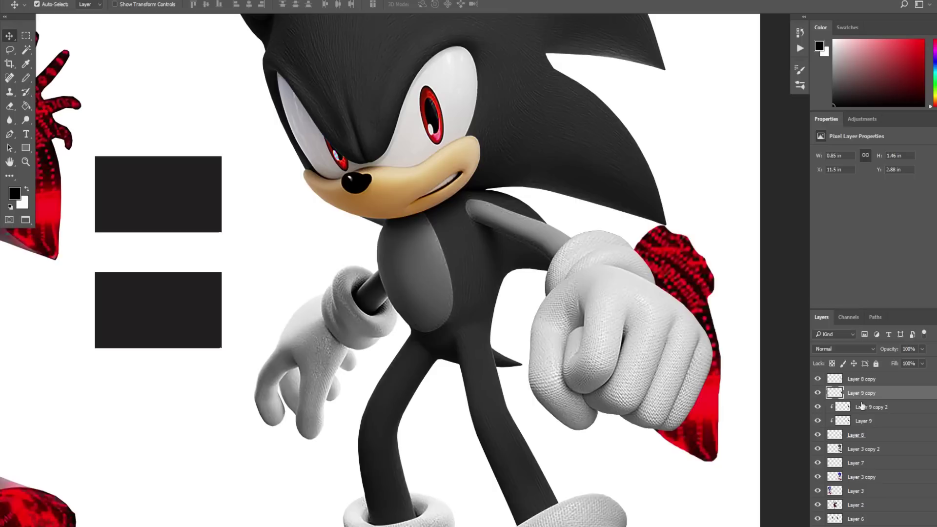
left_click(863, 400, "alt")
left_click(862, 424)
left_click(818, 380)
- Try to erase part of the red pattern near the glove's cuff
key("e")
left_click_drag(609, 266, 602, 282)
key("ctrl+z")
- Set the Eraser's smoothing to 63% and erase the overlapping inner edge of the uppermost red pattern layer on the clenched glove
key("alt+bracketright")
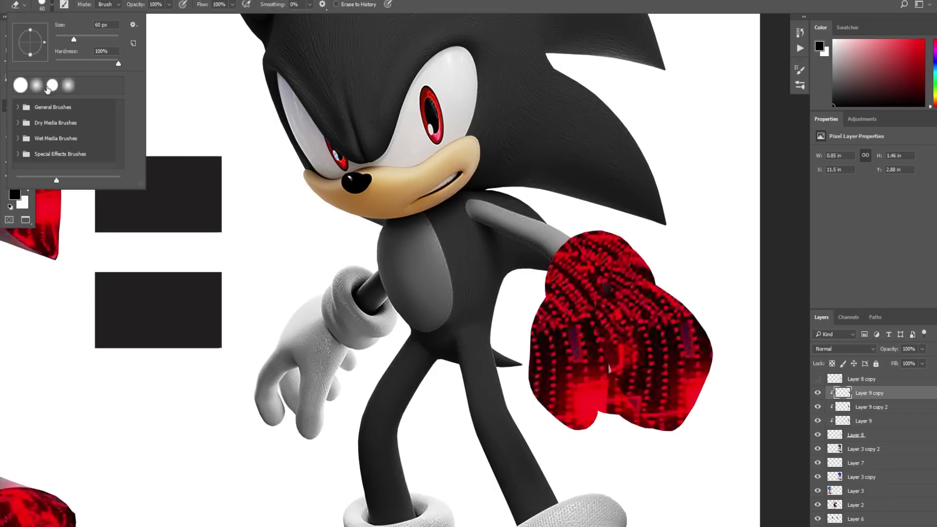
key("s")
key("bracketleft")
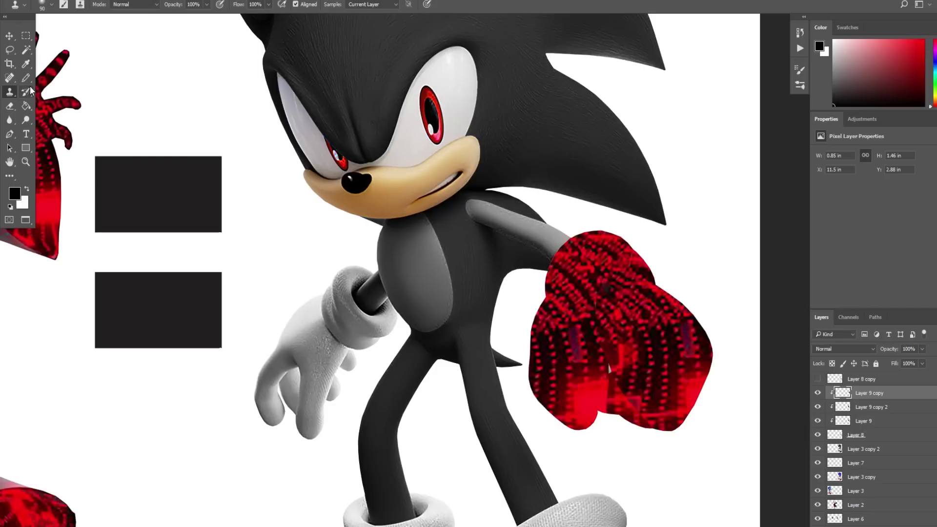
key("e")
right_click(9, 107)
left_click(46, 105)
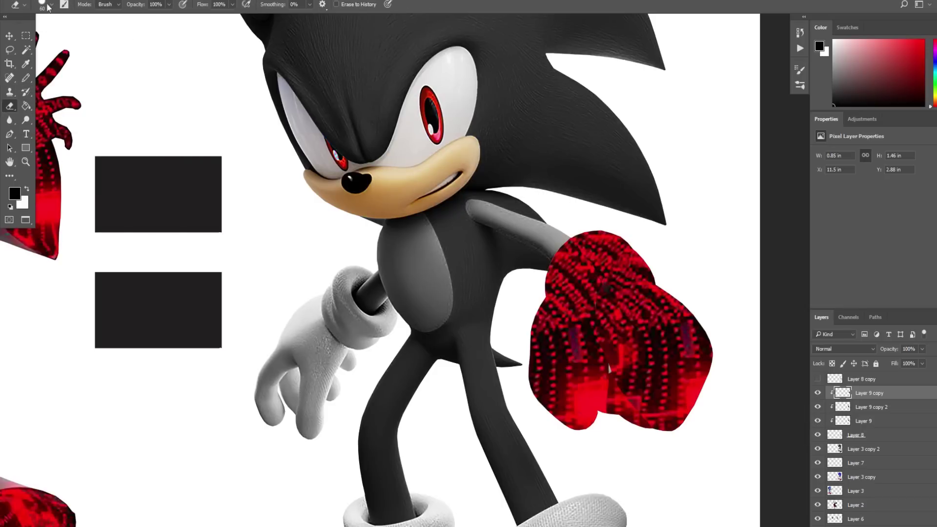
left_click(309, 5)
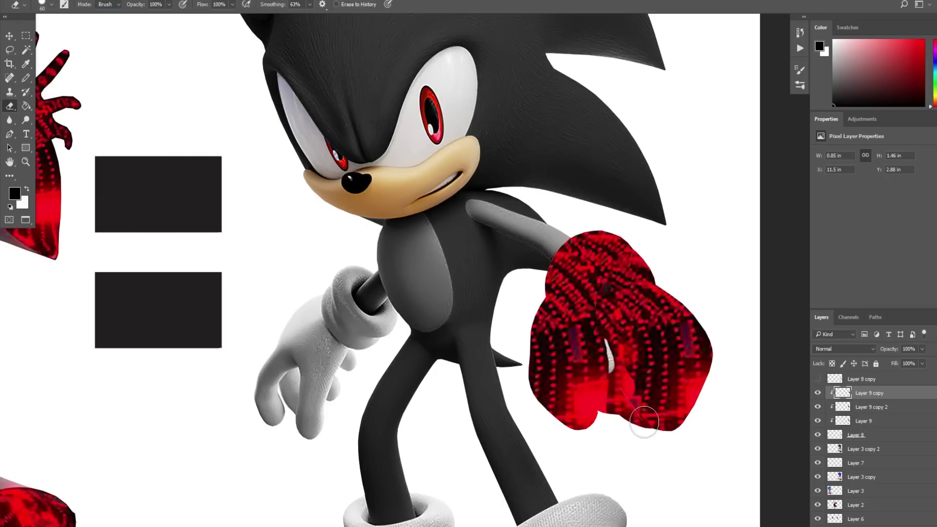
left_click(65, 6)
left_click(692, 87)
left_click(772, 67)
left_click_drag(613, 362, 659, 435)
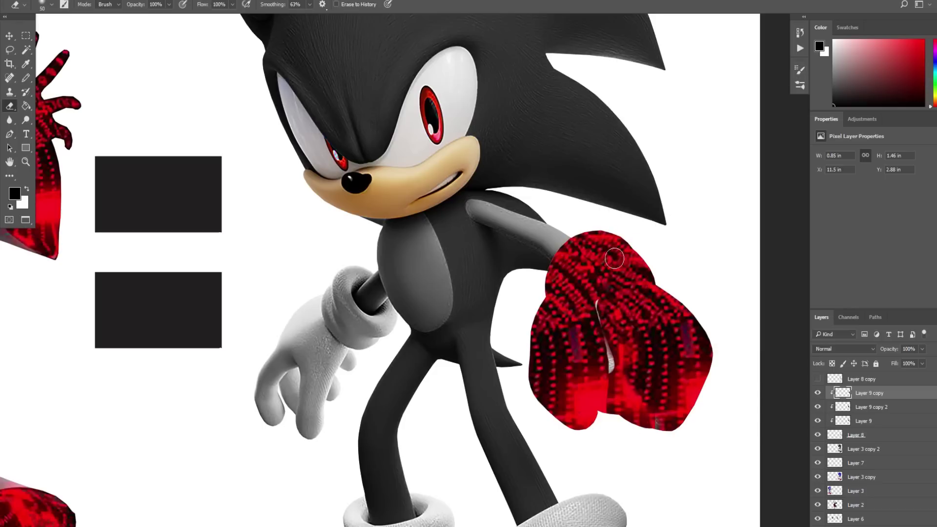
- Shift the uppermost red pattern layer with Free Transform so it covers the gap in the middle of the clenched glove
key("v")
key("ctrl+t")
left_click_drag(595, 460, 581, 491)
key("Return")
key("ctrl+t")
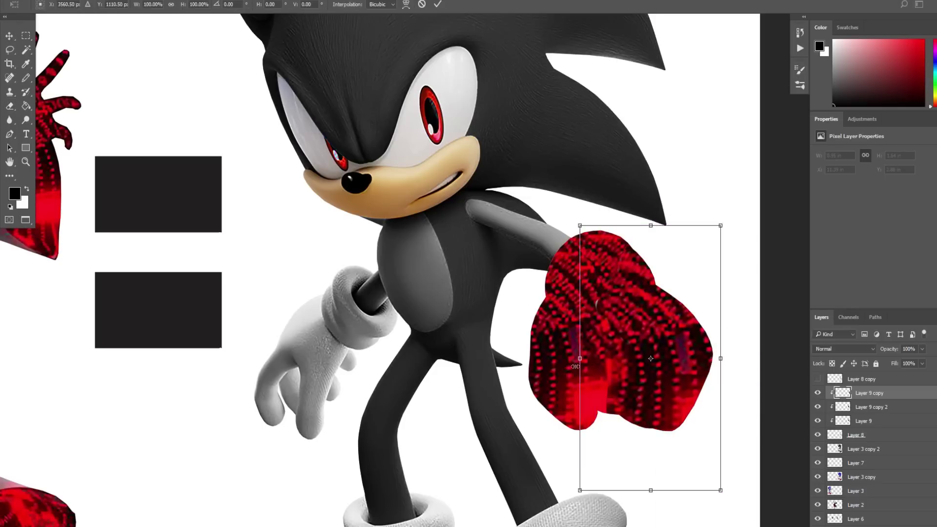
left_click_drag(582, 358, 571, 358)
key("Return")
- Show the glove copy above the red pattern, try several blend modes on it, and lower its opacity to 47%
left_click(851, 379)
left_click(818, 379)
left_click(869, 349)
left_click(866, 355)
key("Down")
key("Down")
key("Down")
key("Down")
key("Down")
key("Down")
key("Down")
key("Down")
key("Down")
key("Down")
key("Down")
key("Down")
key("Down")
key("Down")
left_click(922, 349)
left_click_drag(925, 363, 897, 364)
- Try Lighten and its neighbouring blend modes on the glove copy
scroll(851, 349, "down", 10)
key("Down")
key("Down")
left_click(851, 349)
left_click(852, 356)
key("Down")
key("Down")
key("Down")
key("Down")
key("Down")
key("Down")
scroll(852, 357, "down", 1)
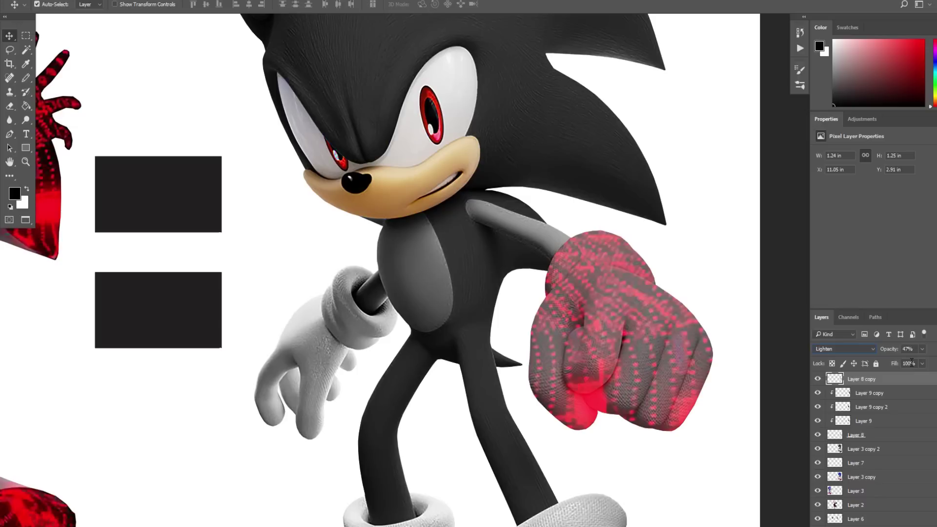
key("Down")
key("Down")
key("Down")
- Lower the glove copy's opacity to 21% and try the Pin Light and Luminosity blend modes
left_click_drag(923, 349, 908, 362)
scroll(864, 349, "down", 4)
left_click(864, 349)
left_click(864, 349)
scroll(864, 349, "down", 2)
scroll(864, 349, "down", 8)
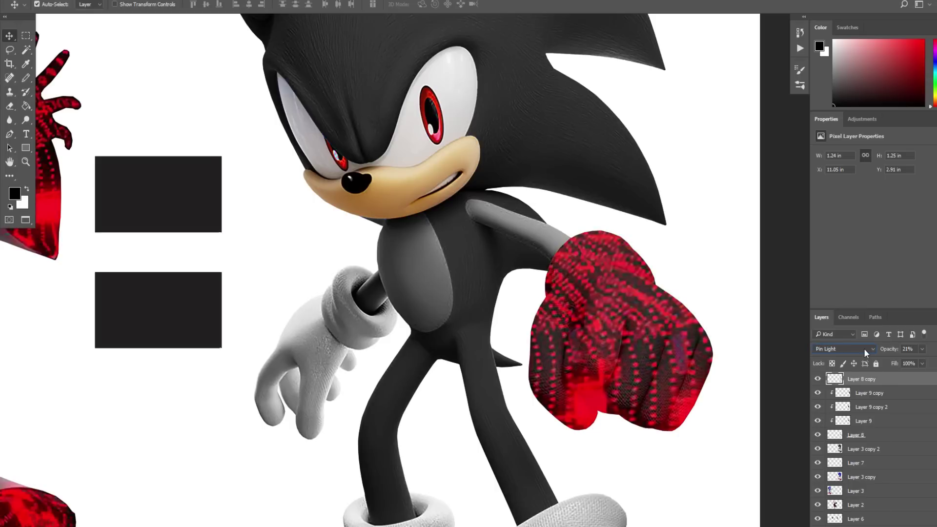
scroll(864, 348, "up", 8)
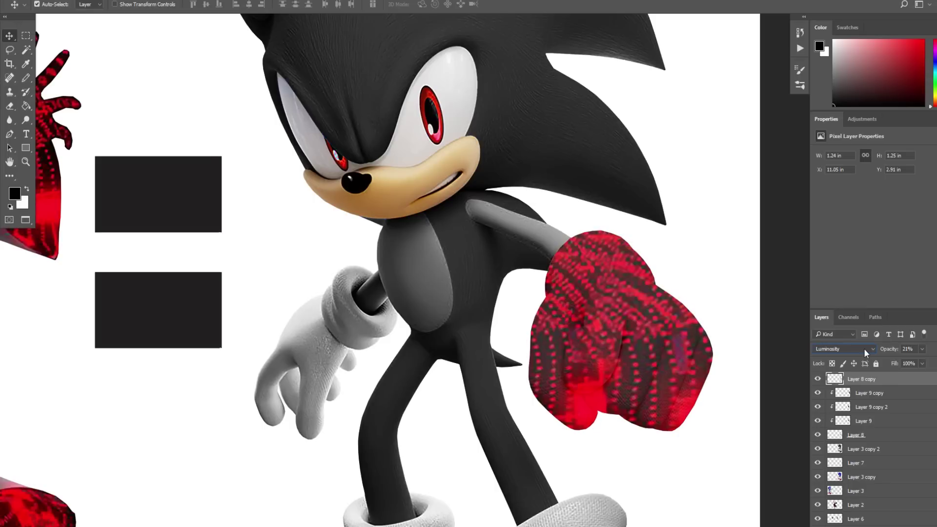
- Blend the glove copy over the red pattern with Linear Light at 28% opacity
key("4")
key("7")
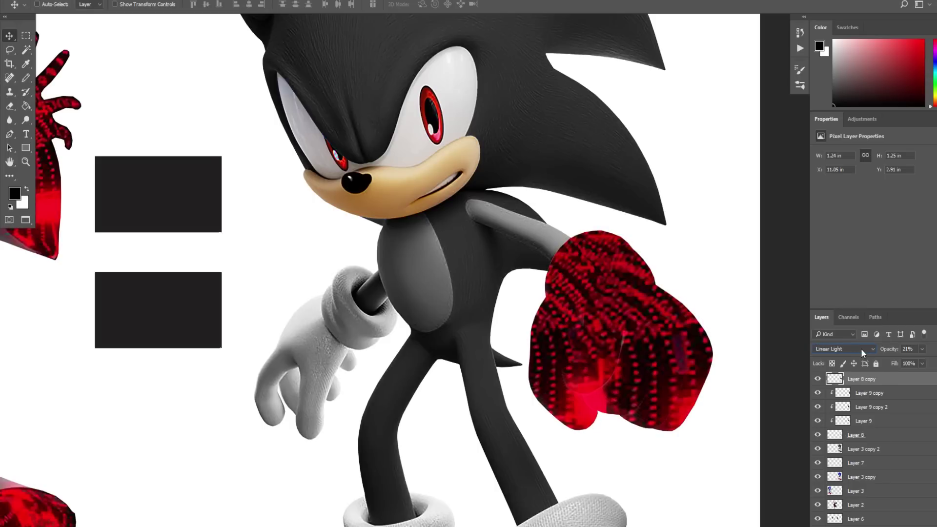
key("2")
key("1")
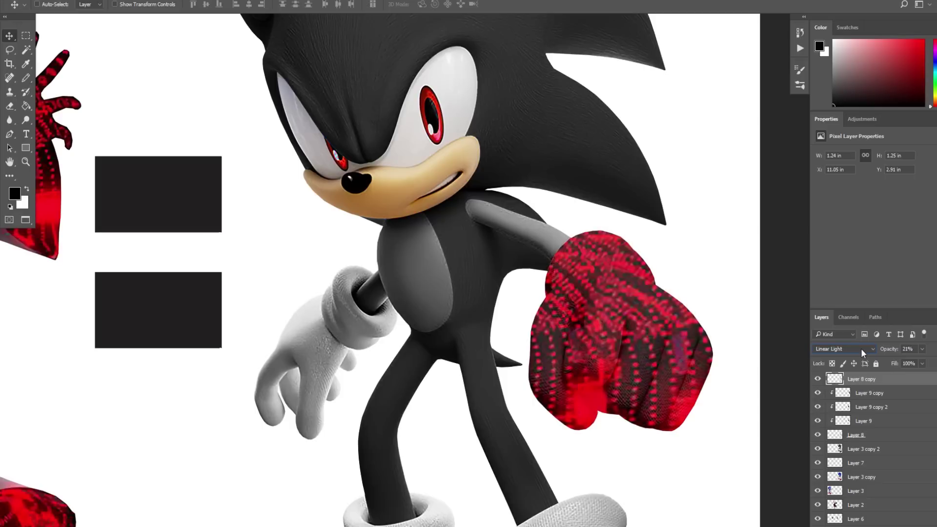
key("ctrl+alt+i")
key("Escape")
key("ctrl+i")
scroll(406, 275, "down", 2)
left_click_drag(913, 362, 930, 364)
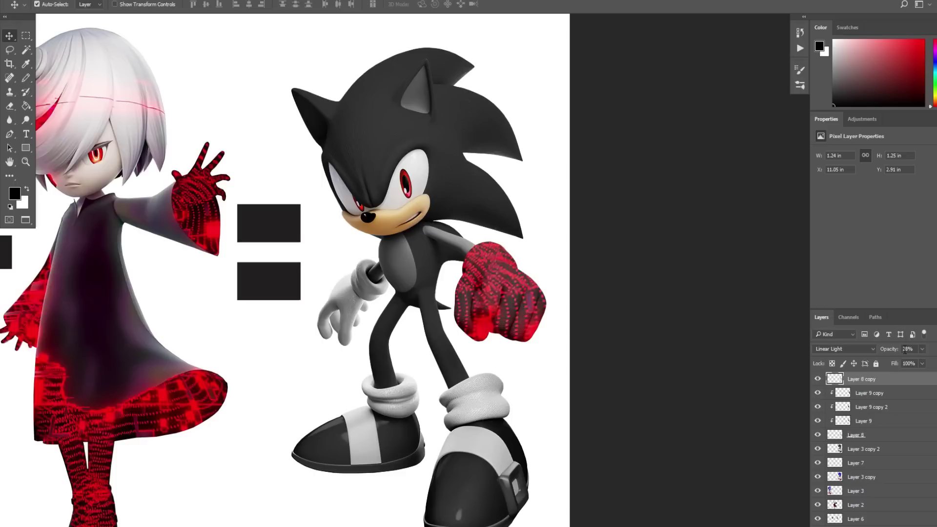
- Trace a closed Pen tool path around the black hedgehog's open-hand glove and its cuff
left_click(357, 364)
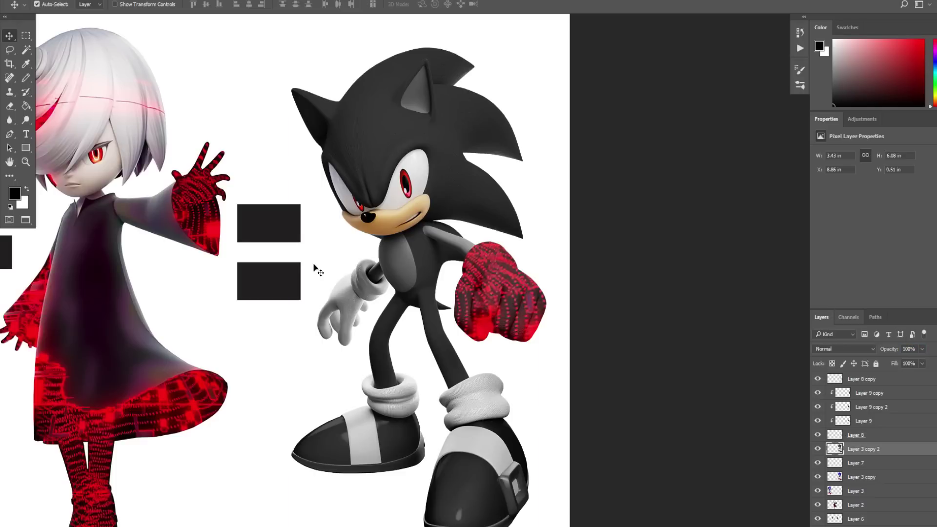
left_click_drag(309, 247, 458, 363)
left_click_drag(183, 78, 610, 443)
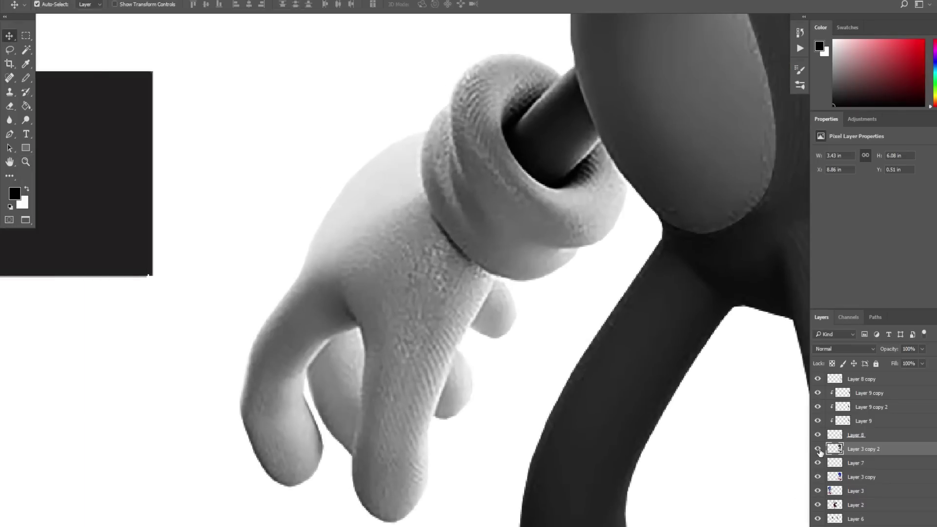
key("p")
left_click(230, 342)
left_click(229, 450)
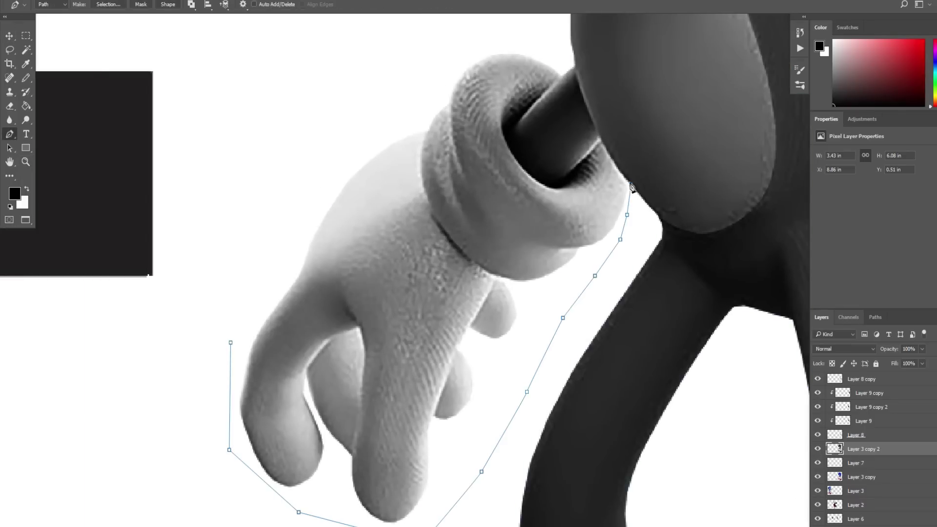
left_click(589, 189, "ctrl")
key("ctrl+z")
left_click(516, 185)
left_click_drag(453, 49, 445, 228)
left_click(258, 87)
left_click_drag(244, 317, 681, 73)
left_click(339, 255)
left_click(313, 361)
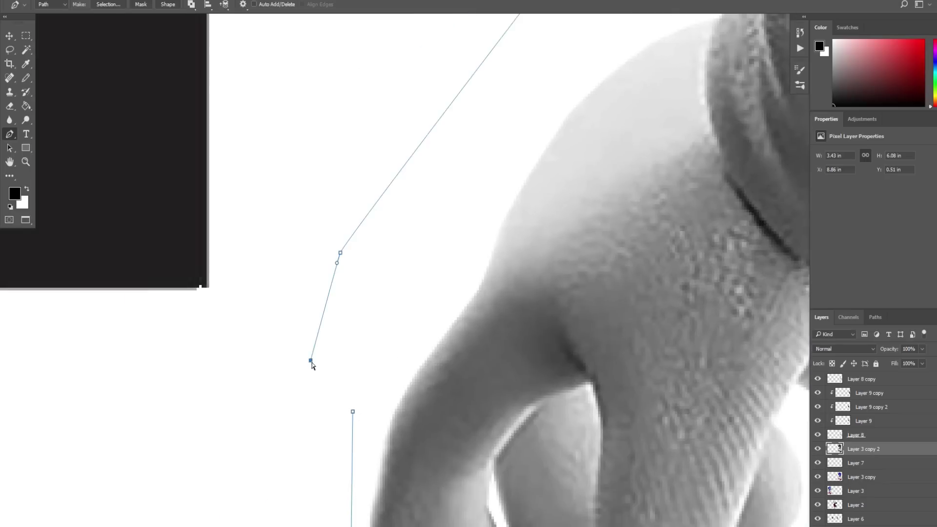
left_click(351, 412)
- Turn the path into a selection and copy the open-hand glove to a new layer
key("ctrl+Return")
left_click(552, 316, "alt")
key("v")
key("ctrl+j")
- Merge the three clipped red pattern layers of the clenched glove into one layer
left_click(868, 397)
key("ctrl+e")
key("ctrl+e")
- Move the open-hand glove layer to the top of the stack and clip a duplicate of the merged red pattern to it
left_click(860, 423)
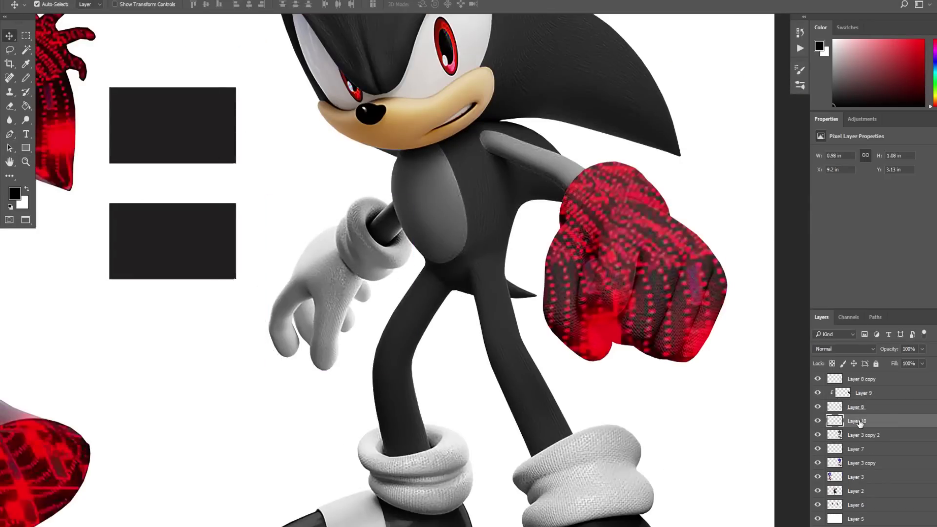
left_click_drag(854, 422, 853, 375)
left_click(875, 407)
key("ctrl+j")
left_click_drag(859, 409, 862, 379)
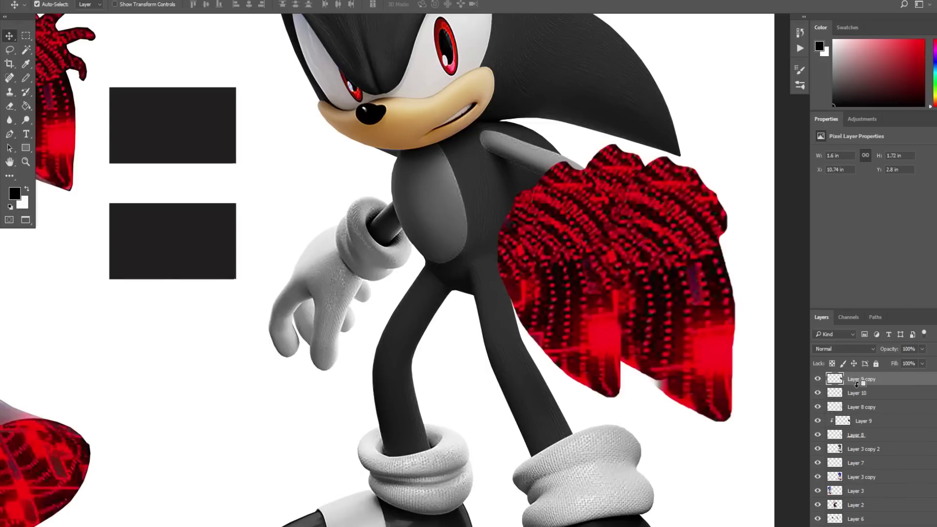
left_click(861, 386, "alt")
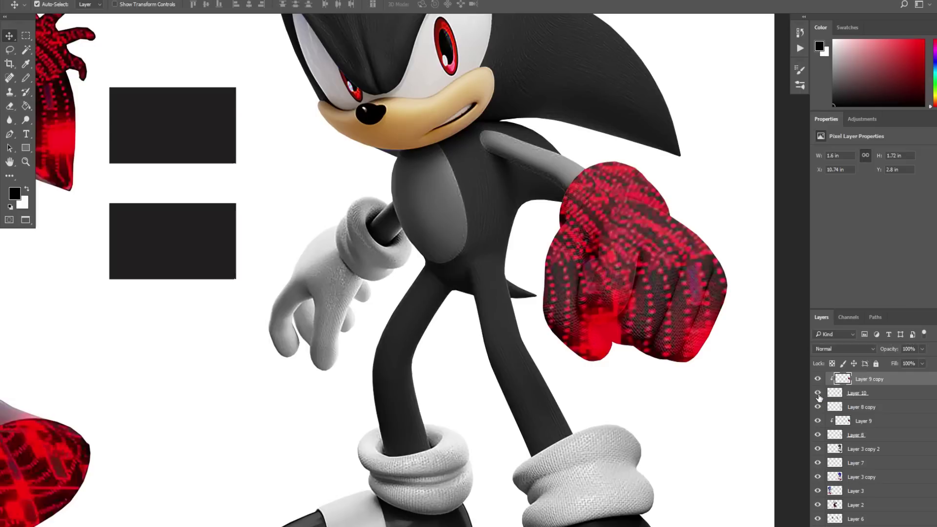
- Move and reshape the clipped red pattern duplicate with Free Transform so it covers the open-hand glove
key("ctrl+t")
left_click_drag(695, 268, 446, 268)
right_click(385, 266)
left_click(420, 425)
left_click_drag(483, 145, 457, 174)
left_click_drag(245, 423, 278, 377)
left_click_drag(265, 373, 269, 394)
left_click_drag(324, 292, 302, 289)
left_click_drag(338, 393, 338, 421)
key("Return")
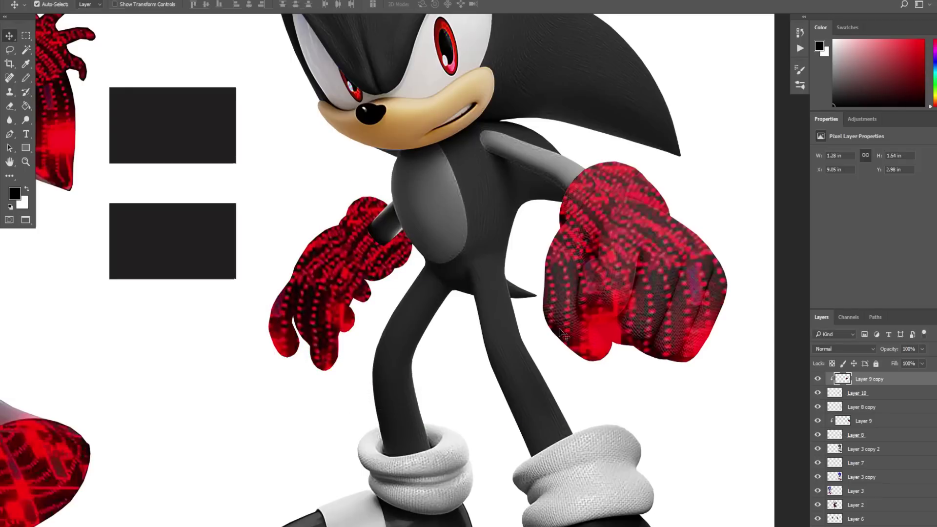
- Duplicate the open-hand glove layer, place the copy above its red pattern, and set its blend mode to Linear Light
left_click(869, 399)
key("ctrl+j")
left_click_drag(878, 379, 876, 375)
left_click(866, 392)
key("ctrl+alt+g")
left_click(863, 380)
left_click(847, 350)
left_click(824, 474)
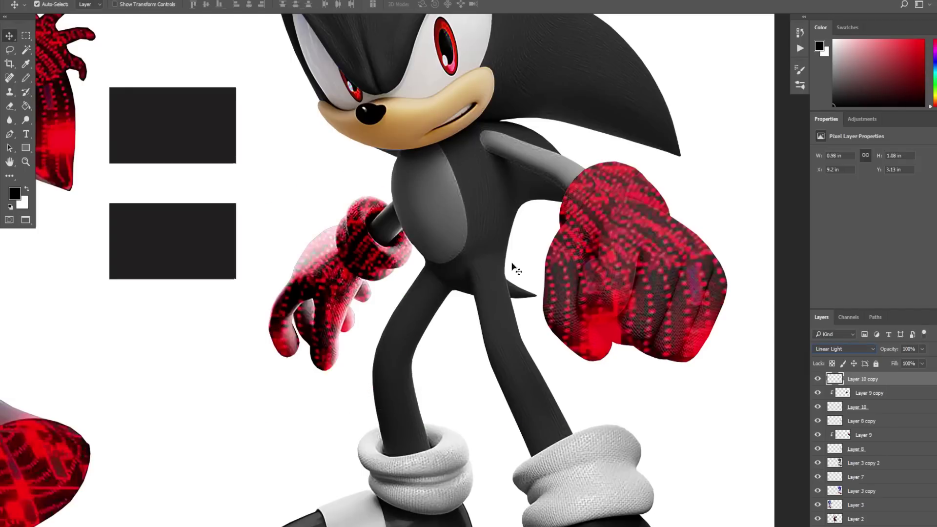
- Adjust the opacity of the glove copy over the clenched fist
scroll(512, 248, "down", 5)
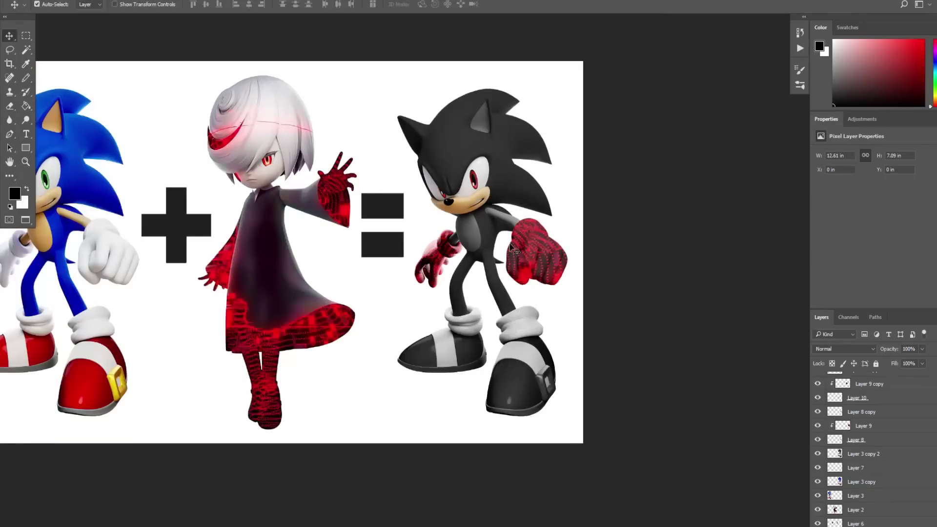
left_click(886, 398)
left_click(885, 412)
left_click_drag(888, 349, 891, 349)
- Trace a closed Pen tool path around the black hedgehog's rear shoe and its sock cuff
key("z")
left_click(469, 269)
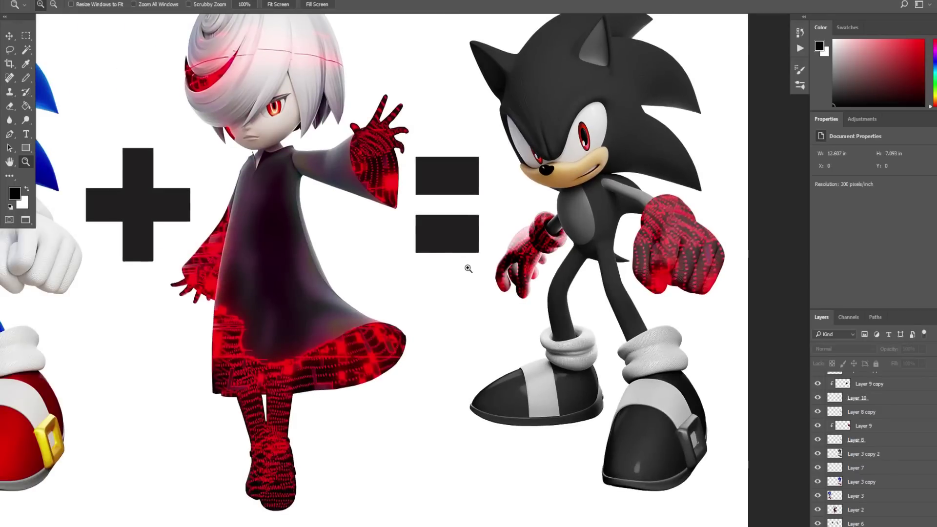
left_click(567, 380)
left_click(568, 381)
left_click(567, 380)
left_click_drag(535, 309, 516, 229)
key("p")
left_click(122, 415)
left_click(265, 480)
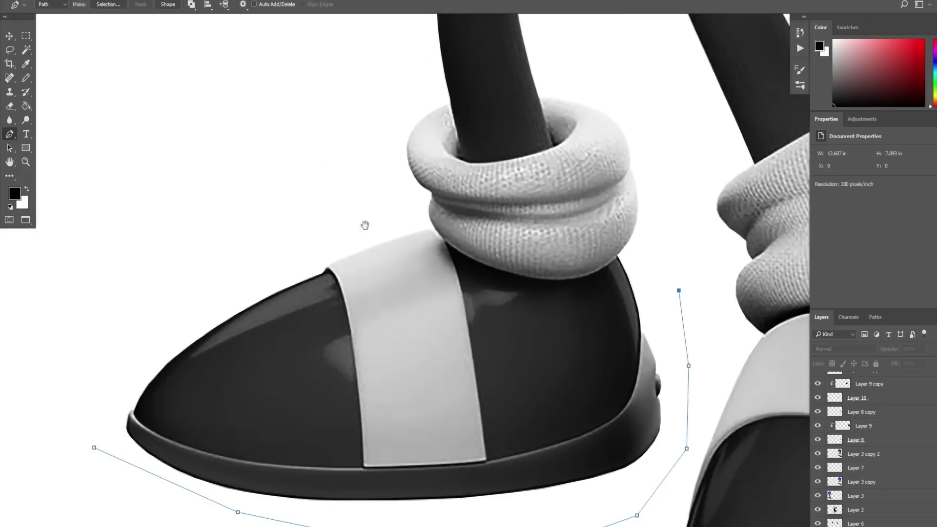
key("z")
left_click(537, 245, "alt")
key("p")
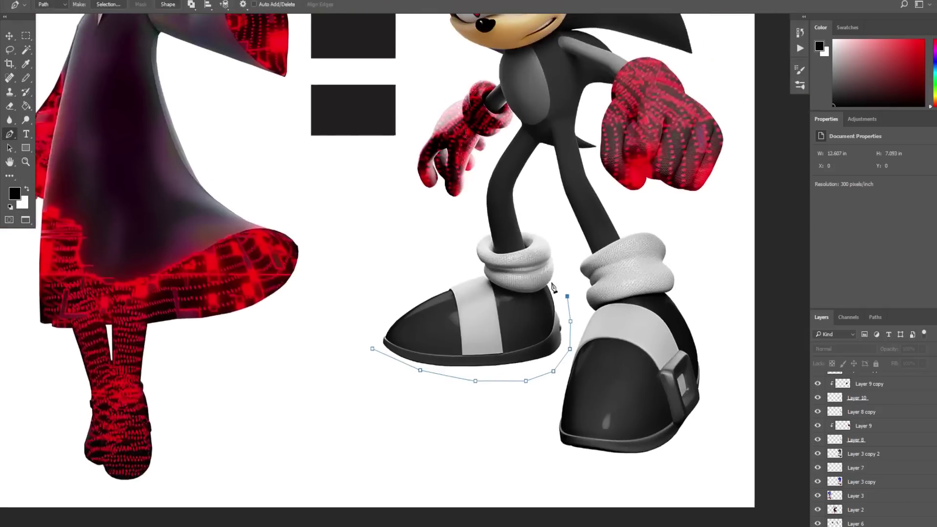
key("z")
left_click(551, 261)
key("p")
left_click(606, 283)
left_click(596, 166)
left_click(509, 118)
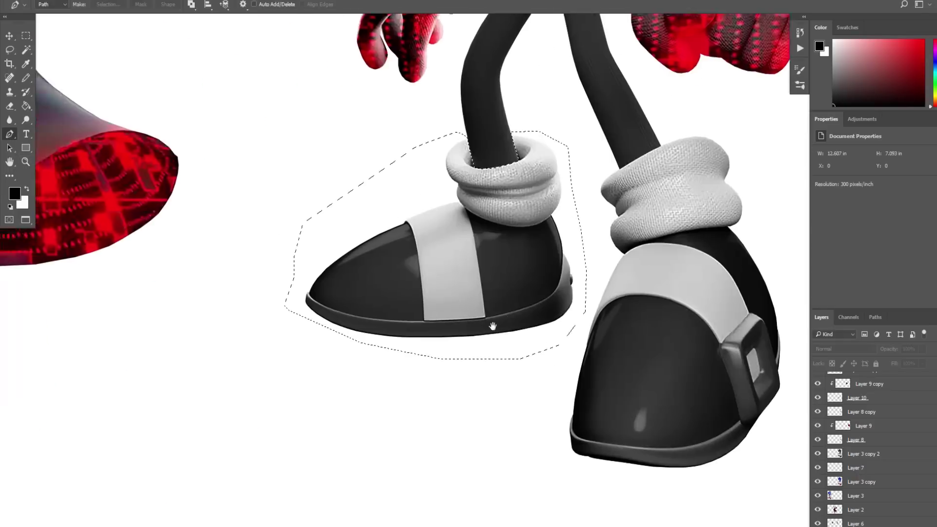
- Use the path as a selection to copy the rear shoe and sock cuff from the hedgehog layer to a new layer
left_click(458, 300)
key("Return")
left_click(510, 299)
key("Return")
left_click(861, 455)
key("ctrl+j")
- Lasso the red-patterned hem of the girl's dress and place a copy of it directly above the rear shoe layer
key("z")
left_click(508, 370, "alt")
key("v")
left_click_drag(476, 308, 513, 334)
left_click_drag(292, 326, 412, 294)
left_click(302, 285)
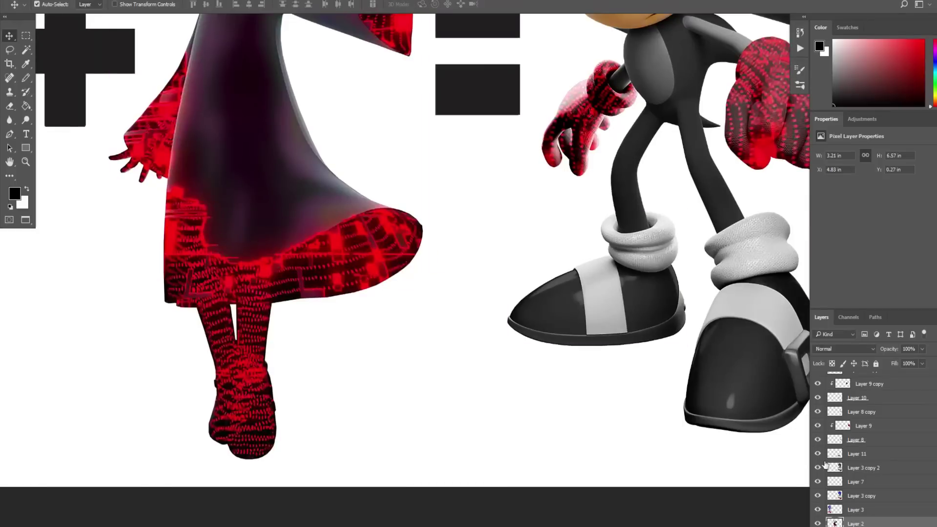
left_click_drag(277, 297, 312, 298)
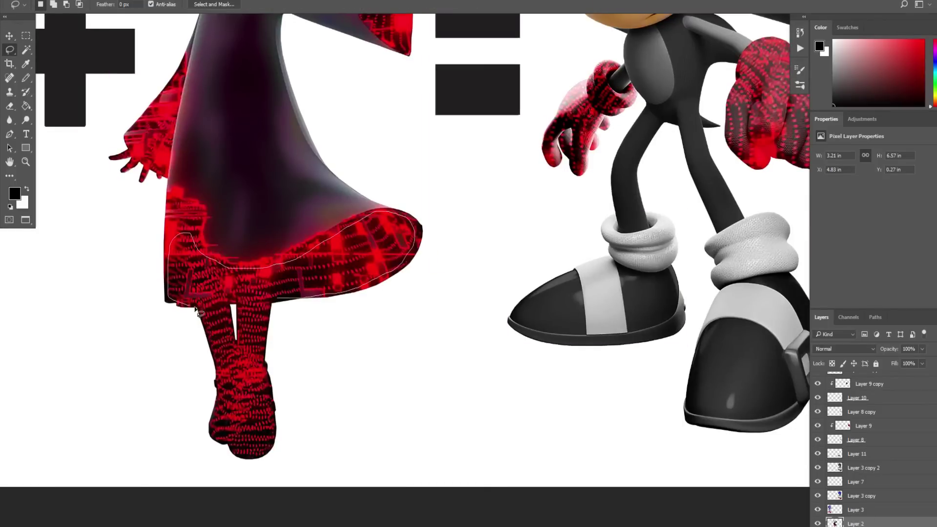
left_click_drag(855, 525, 854, 466)
- Transform the hem pattern clipped to the rear shoe, moving and stretching it until it covers the shoe
key("ctrl+t")
left_click_drag(342, 268, 649, 316)
left_click_drag(615, 259, 615, 224)
mouse_move(743, 310)
left_mouse_down()
mouse_move(688, 310)
mouse_move(706, 310)
left_mouse_up()
left_click_drag(641, 273, 647, 291)
left_click_drag(654, 235, 667, 245)
mouse_move(655, 304)
left_mouse_down()
mouse_move(661, 292)
mouse_move(654, 299)
left_mouse_up()
key("Return")
- Duplicate the clipped pattern and move the copy up over the rear shoe's sock cuff
key("ctrl+j")
key("ctrl+t")
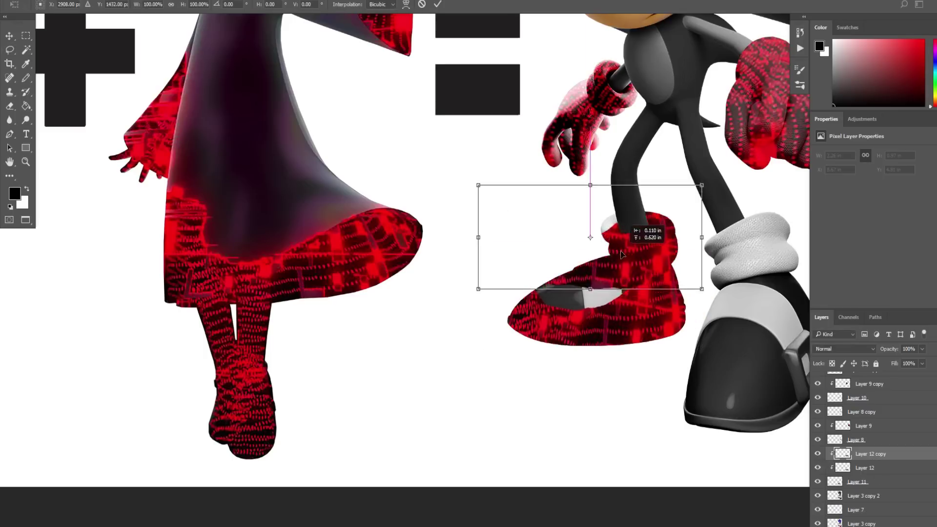
left_click_drag(462, 209, 426, 181)
key("Return")
key("e")
scroll(629, 303, "up", 1)
mouse_move(537, 313)
left_mouse_down()
mouse_move(635, 292)
mouse_move(637, 310)
left_mouse_up()
key("ctrl+z")
- Stretch the pattern copy so it fills the rear shoe's sock cuff and the uncovered gap
key("ctrl+t")
left_click_drag(504, 321, 504, 338)
left_click_drag(714, 232, 725, 232)
key("Return")
- Merge the rear shoe's two pattern layers and place a duplicate of the rear shoe layer above them
key("z")
left_click(630, 280, "alt")
left_click(630, 281, "alt")
left_click(656, 261)
left_click(657, 262)
left_click(571, 267, "alt")
left_click(571, 267, "alt")
scroll(590, 276, "up", 3)
key("v")
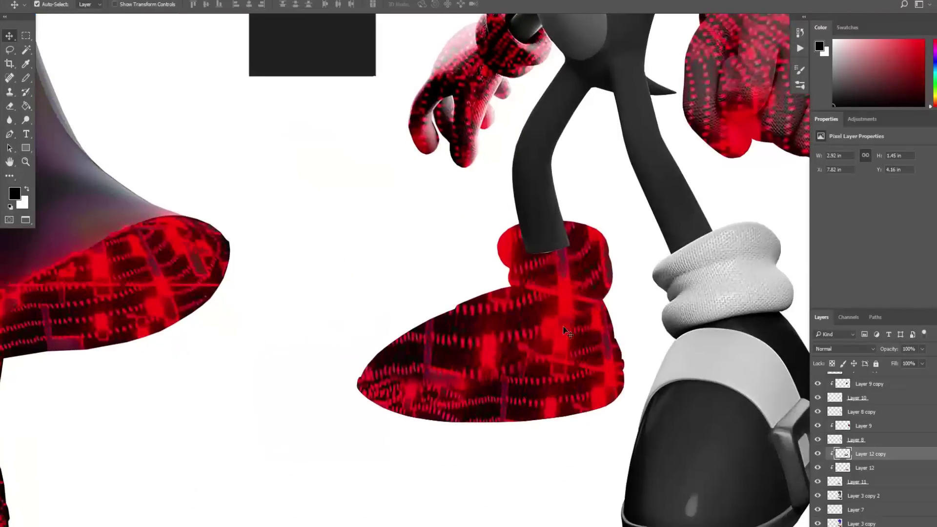
left_click(886, 482)
left_click_drag(889, 483, 890, 451)
left_click(873, 468)
key("ctrl+e")
left_click(874, 475, "alt")
left_click(874, 454)
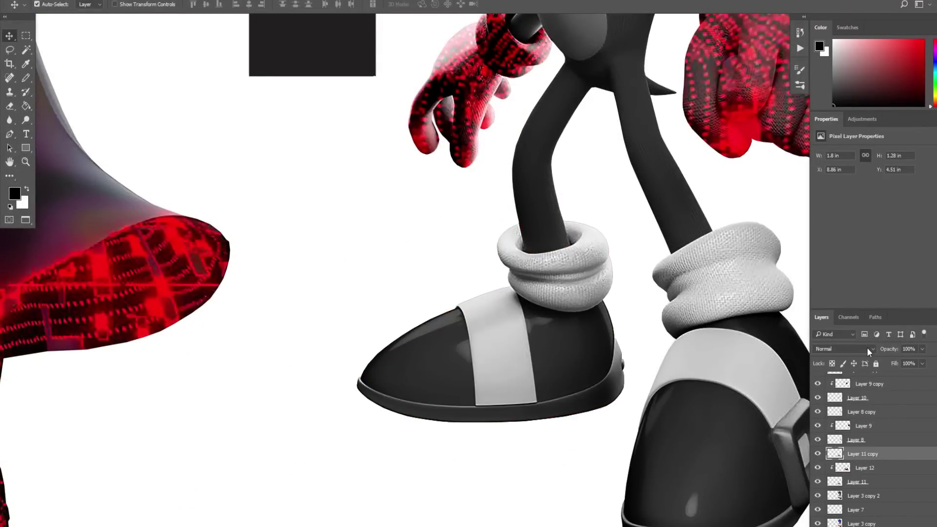
- Keep the pattern clipped to the rear shoe and set the duplicate shoe layer to Linear Light at 33% opacity
left_click(887, 474, "alt")
left_click(879, 467)
left_click(878, 475, "alt")
left_click(876, 455)
left_click(857, 349)
left_click(847, 482)
key("ctrl+i")
key("ctrl+i")
left_click_drag(919, 361, 892, 365)
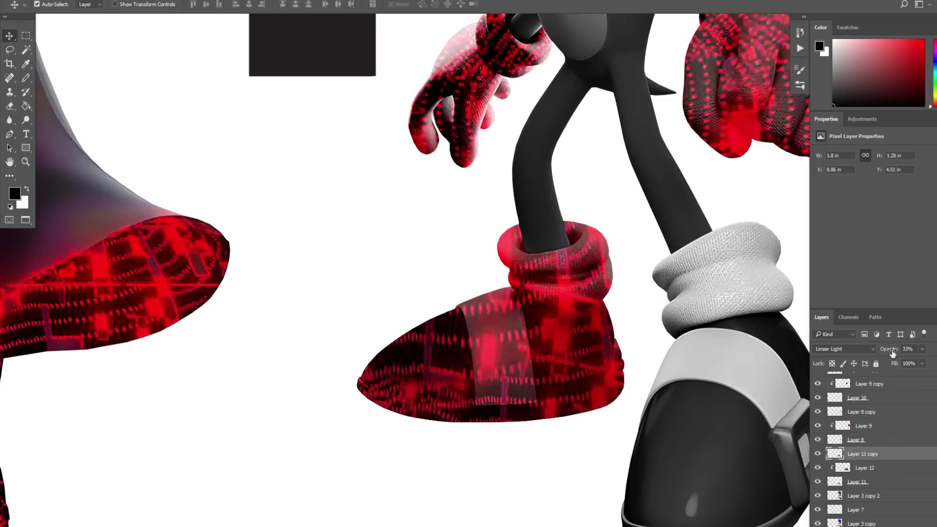
- On the black hedgehog layer, trace a closed Pen tool path around the front shoe and its sock cuff
left_click_drag(624, 308, 385, 305)
key("z")
left_click_drag(491, 354, 502, 280)
left_click(493, 274)
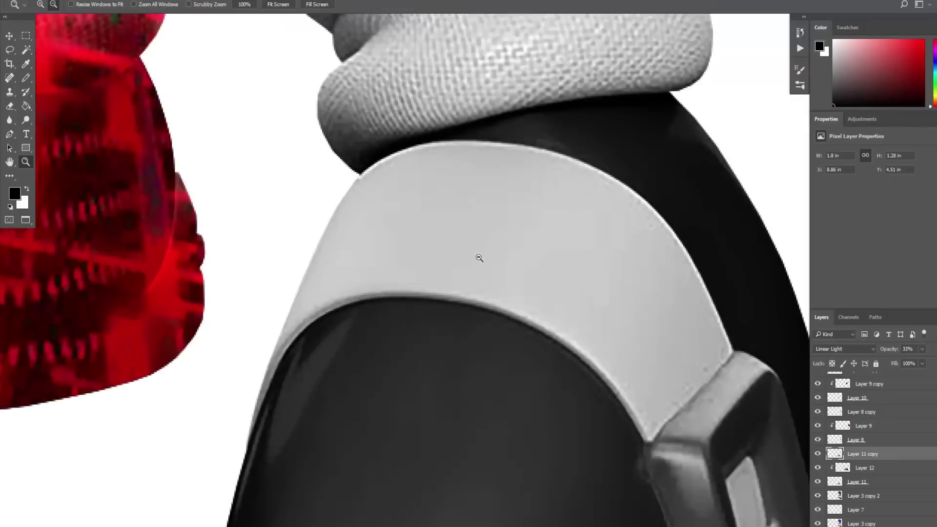
left_click(481, 259, "alt")
key("v")
left_click(882, 498)
key("p")
left_click(633, 389)
left_click(640, 300)
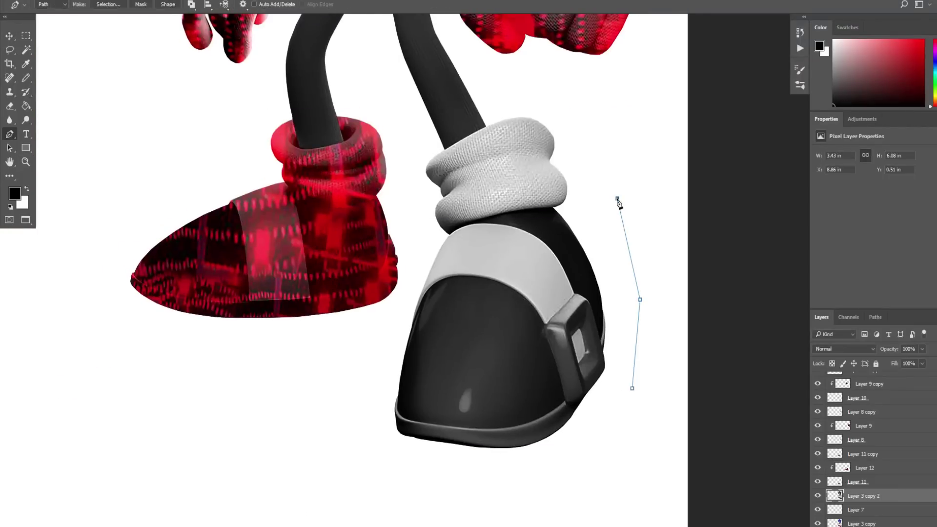
left_click(618, 199)
left_click(572, 112)
left_click(527, 106)
key("p")
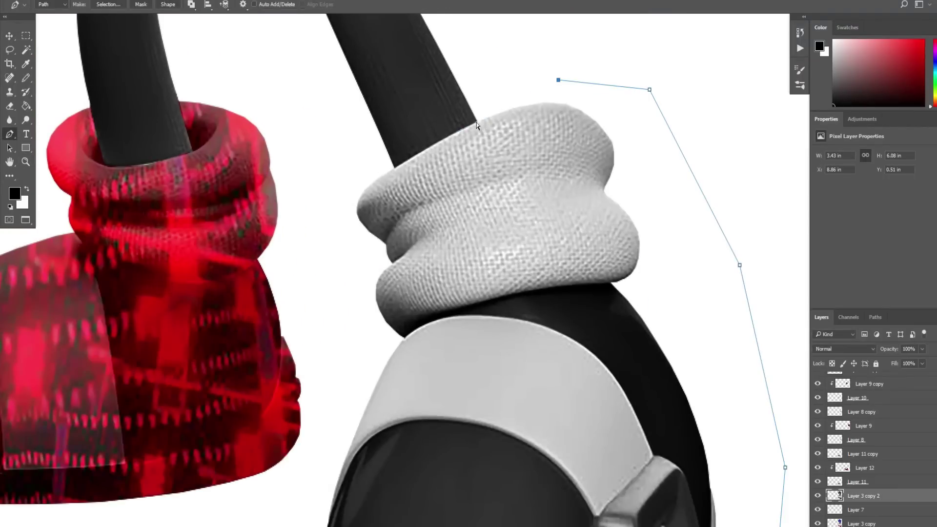
left_click(305, 471)
left_click_drag(307, 471, 371, 189)
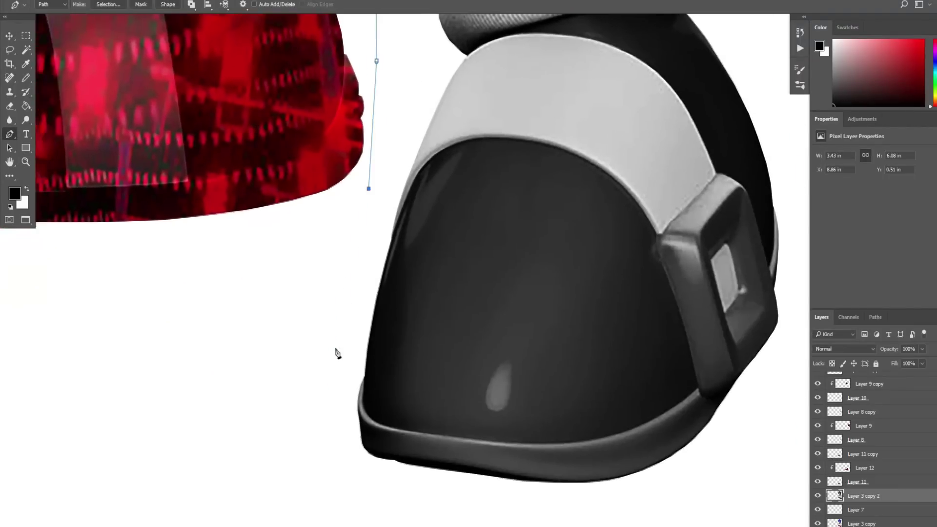
left_click_drag(503, 505, 343, 307)
left_click(475, 434)
- Use the path as a selection to copy the front shoe and sock cuff to a new layer
key("ctrl+Return")
key("ctrl+j")
key("z")
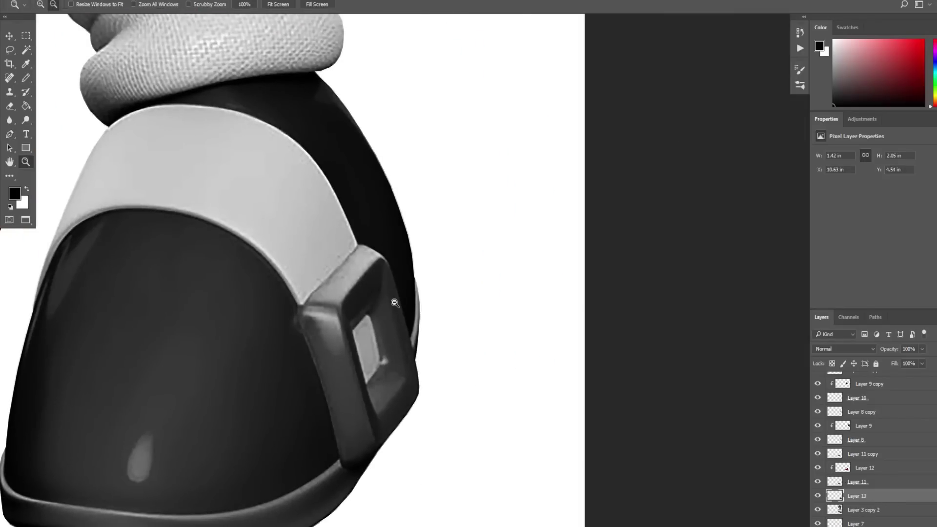
- Duplicate the rear shoe's red pattern layer, move the copy above the front shoe layer, and clip it to that shoe
left_click_drag(415, 349, 326, 309)
key("p")
left_click_drag(325, 308, 309, 272)
key("ctrl+plus")
left_click(874, 469)
key("v")
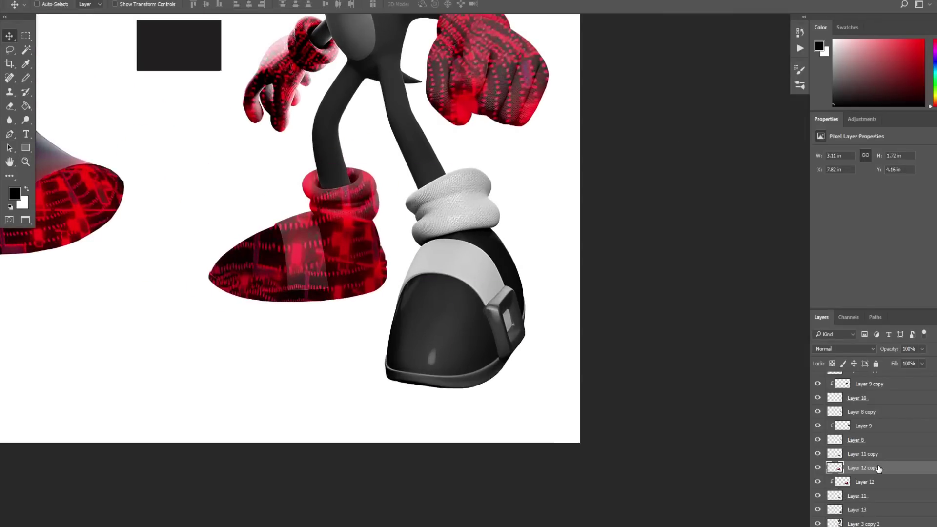
key("ctrl+j")
left_click_drag(870, 470, 874, 502)
key("ctrl+alt+g")
- Move the pattern copy over the front shoe, flip it horizontally, and stretch it wider
key("ctrl+t")
left_click_drag(314, 260, 548, 345)
right_click(305, 313)
left_click(341, 474)
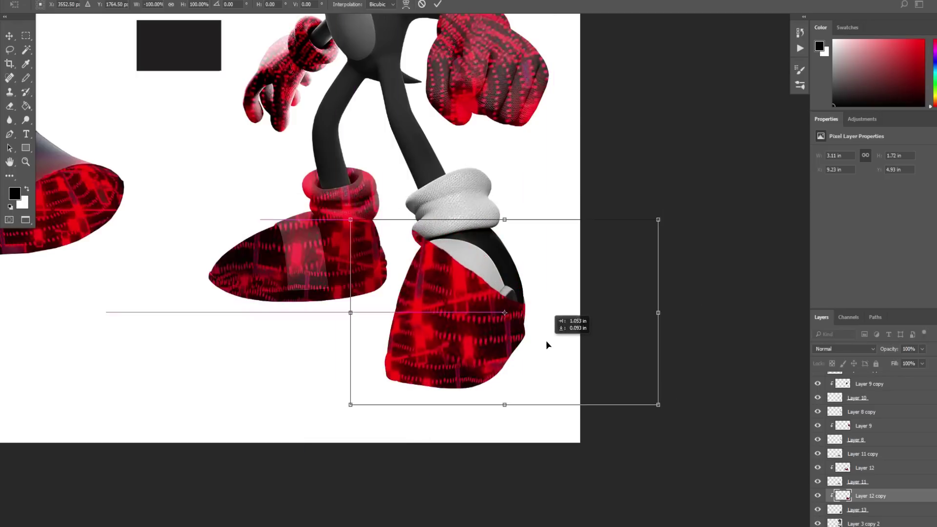
left_click_drag(658, 221, 696, 185)
left_click_drag(699, 293, 754, 289)
left_click_drag(756, 184, 722, 227)
key("Return")
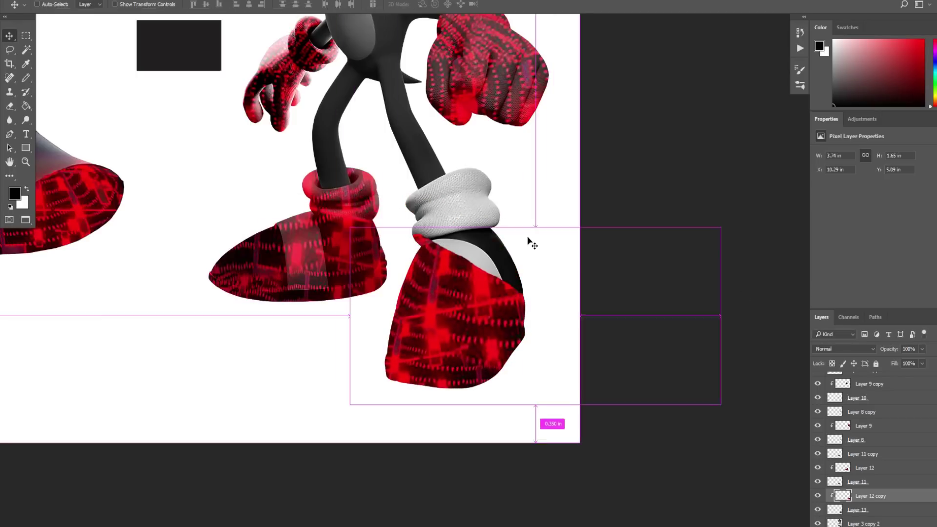
- Flip the front shoe's pattern horizontally again and shift it sideways to cover the shoe
key("ctrl+t")
right_click(480, 312)
left_click(515, 472)
left_click_drag(489, 339, 332, 331)
key("Return")
- Duplicate the front shoe's pattern, clip the copy, and move it up over the sock cuff
key("ctrl+j")
left_click(876, 502, "alt")
key("ctrl+t")
left_click_drag(427, 276, 412, 190)
key("Return")
key("e")
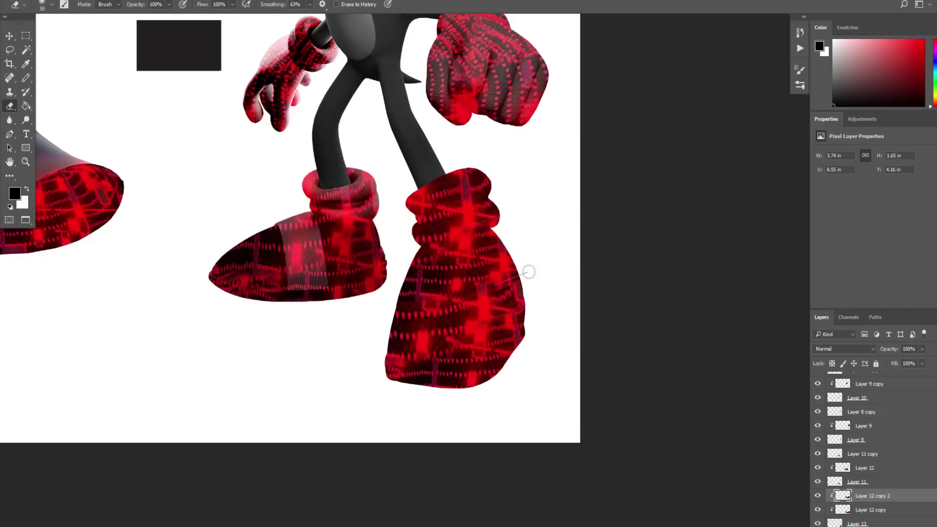
- Combine the front shoe's patterns into one clipped layer and place a duplicate of the shoe layer above it
left_click(855, 513)
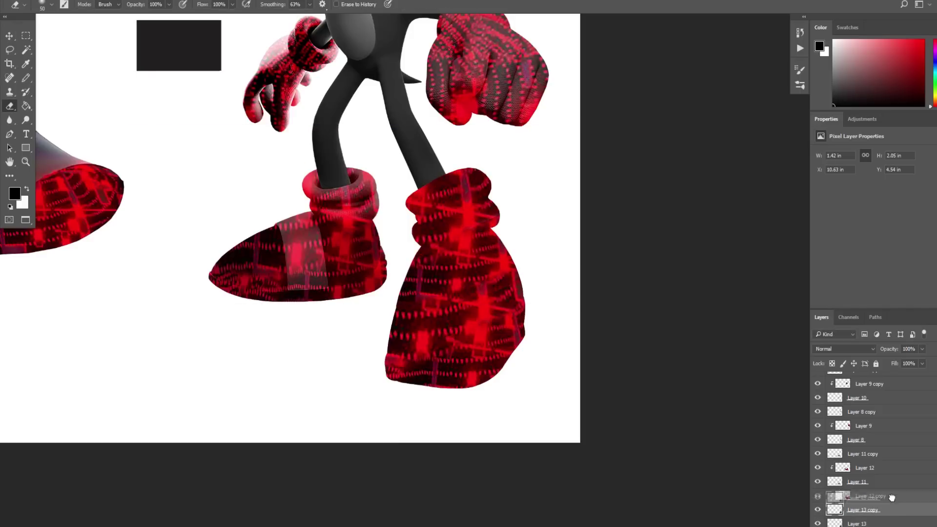
left_click_drag(892, 504, 895, 494)
left_click(856, 510)
left_click(862, 518, "alt")
left_click(869, 496)
- Set the front shoe's duplicate layer to Linear Light at 33% opacity
left_click(852, 349)
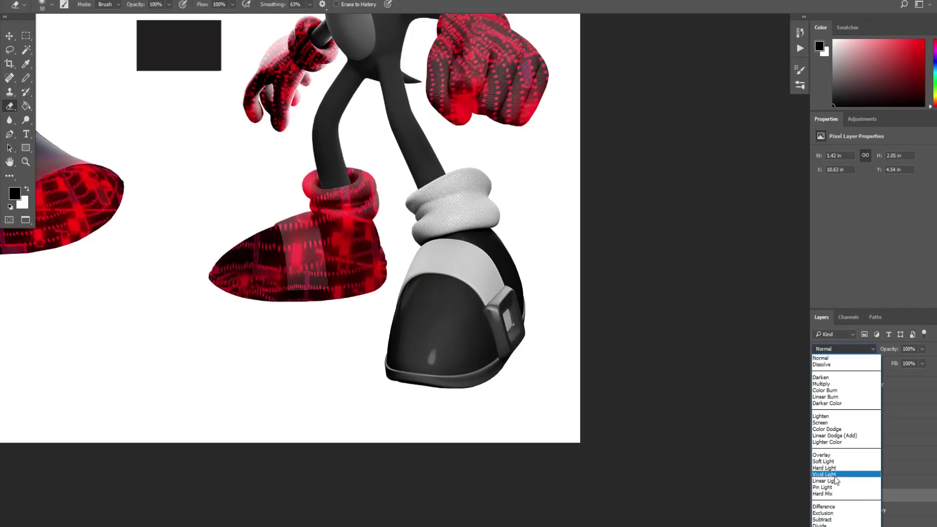
left_click(835, 481)
left_click_drag(903, 349, 924, 349)
type("33")
key("Return")
- Examine the whole composite and the black hedgehog's face and eyes up close
key("z")
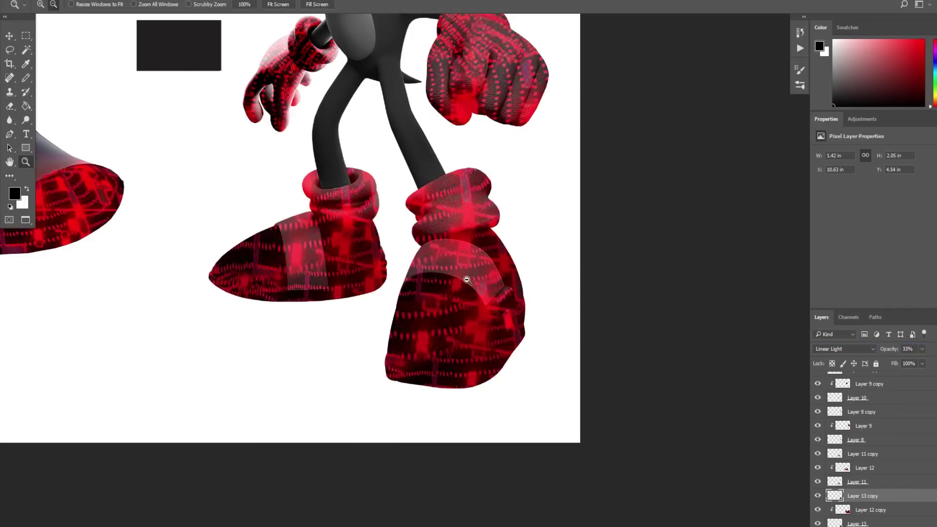
left_click(467, 280, "alt")
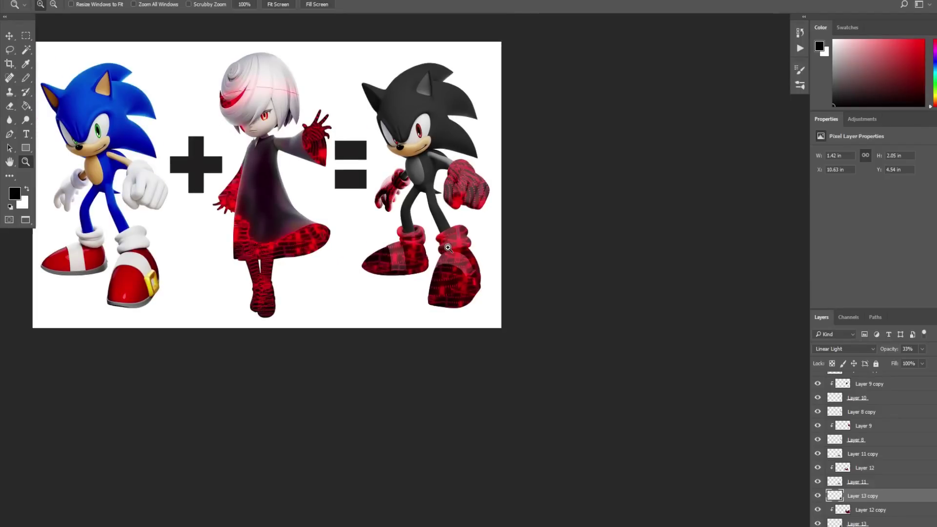
key("e")
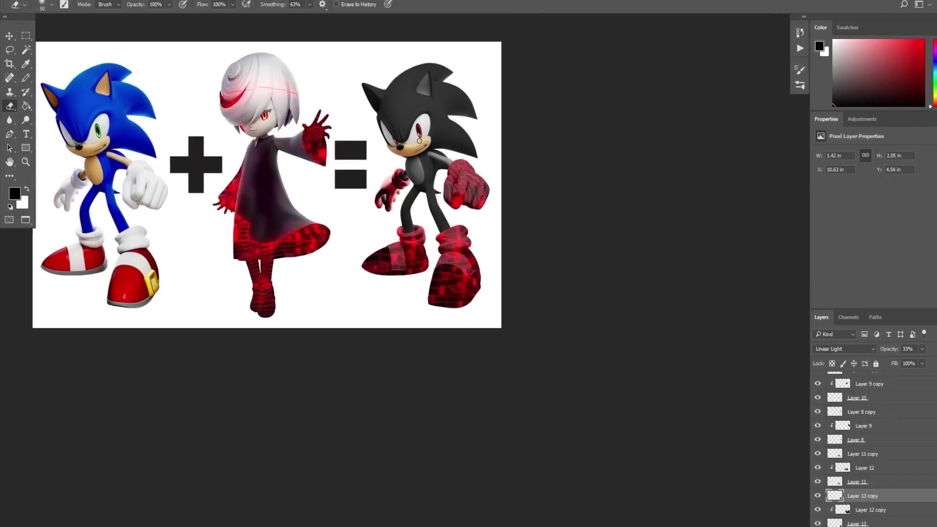
key("z")
left_click(437, 157)
left_click(424, 147)
left_click_drag(392, 47, 451, 132)
left_click(489, 151)
left_click(495, 152)
left_click(498, 152)
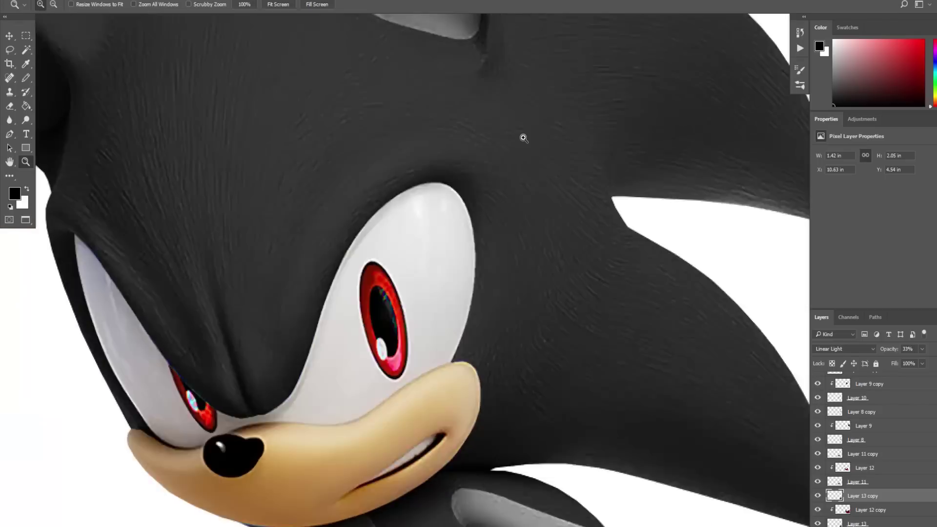
- Trace the inner area of the hedgehog's ear beside the forehead with the Pen tool and convert the path to a selection
left_click_drag(523, 138, 677, 243)
left_click_drag(219, 142, 274, 195)
key("v")
scroll(854, 485, "down", 1)
left_click(409, 207)
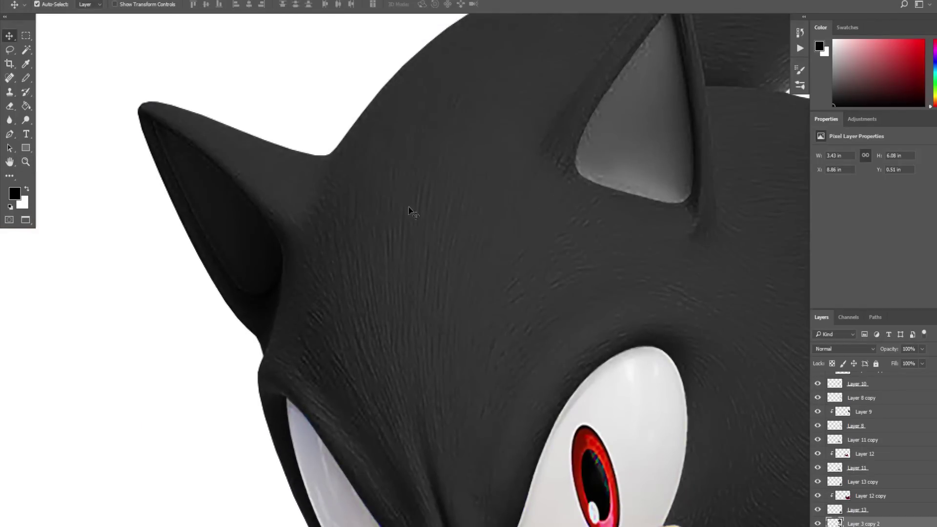
key("p")
left_click(154, 121)
left_click(190, 146)
left_click(229, 179)
left_click(264, 216)
left_click(280, 242)
left_click(284, 260)
left_click(278, 278)
left_click(197, 222)
left_click(172, 171)
left_click(153, 121)
key("ctrl+Return")
- Trace the grey inner area of the hedgehog's other ear and add it to the existing selection
left_click_drag(624, 156, 573, 219)
left_click(618, 74)
left_click(629, 111)
left_click(640, 174)
left_click(645, 213)
left_click(644, 241)
left_click(637, 266)
left_click(591, 263)
left_click(544, 247)
left_click(523, 226)
left_click(535, 186)
left_click(566, 139)
left_click(606, 86)
key("ctrl+shift+Return")
- Copy both selected inner ears to a new layer
left_click(414, 260, "alt")
key("ctrl+j")
left_click_drag(464, 368, 430, 75)
left_click(490, 229, "alt")
left_click(489, 229, "alt")
key("p")
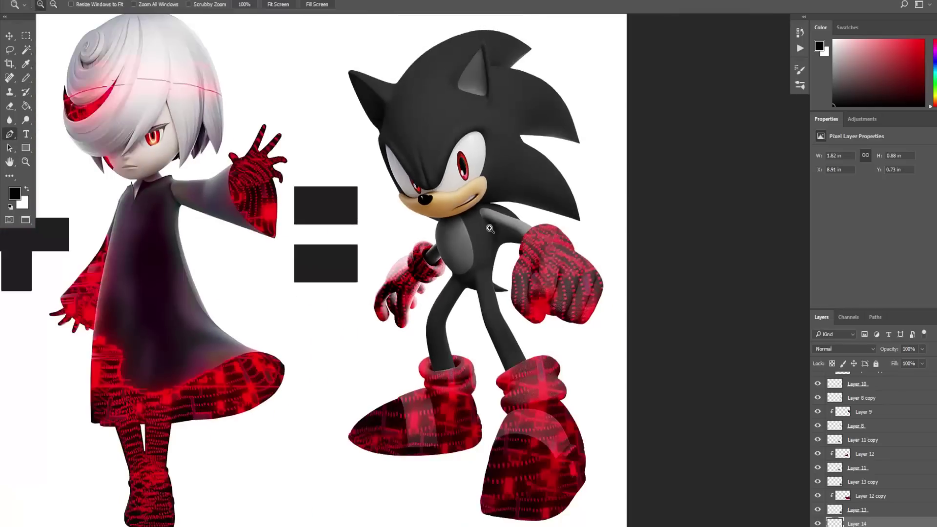
key("v")
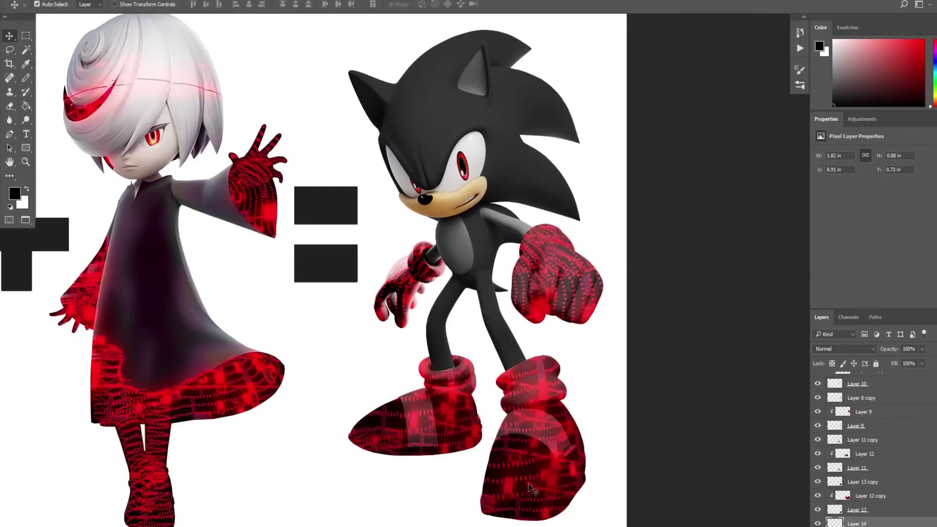
- Duplicate the front shoe's pattern layer, clip the copy to the inner-ear layer, and move it over both ears
left_click(877, 497)
key("ctrl+j")
left_click_drag(878, 497, 880, 526)
scroll(871, 505, "down", 2)
key("ctrl+alt+g")
key("ctrl+t")
left_click_drag(455, 458, 405, 146)
key("Return")
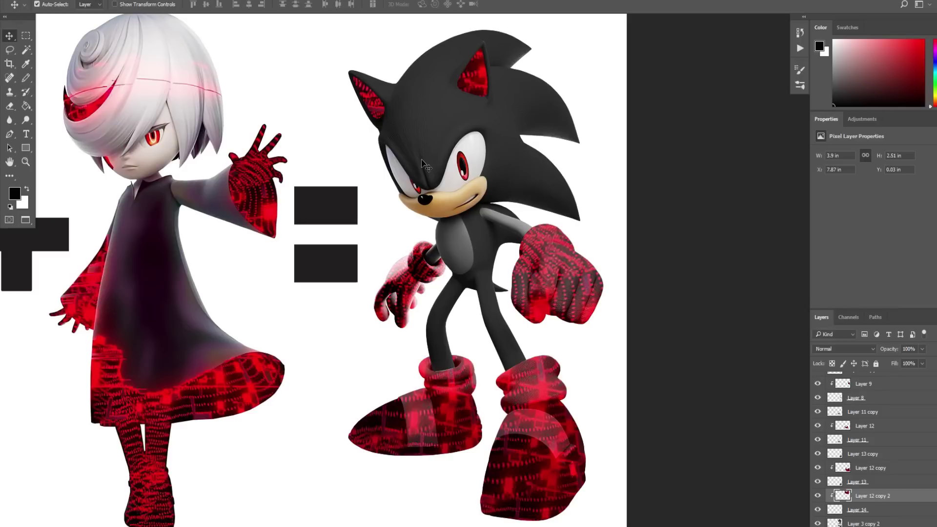
- Start a Pen path along the lower edge of the hedgehog's muzzle, from the chin up to the cheek
key("z")
left_click(408, 210)
left_click_drag(398, 228, 522, 281)
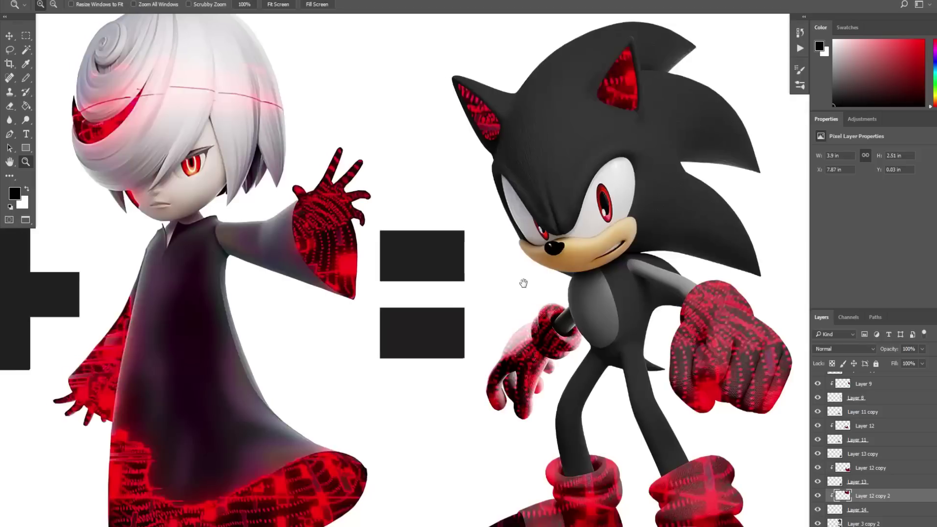
left_click(580, 273)
left_click(584, 257)
left_click_drag(593, 257, 492, 277)
key("p")
left_click(309, 326)
left_click_drag(402, 337, 426, 341)
left_click(462, 341)
left_click(493, 337)
left_click(528, 325)
left_click(558, 313)
left_click(594, 287)
left_click(622, 261)
left_click(640, 228)
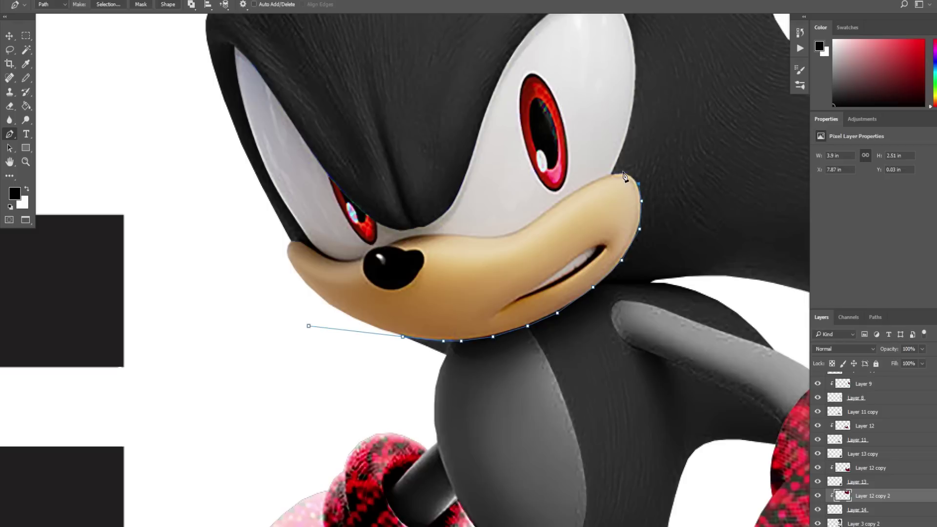
- Continue the path along the muzzle's upper edge, close it around the snout, and convert it to a selection
left_click(526, 228)
left_click(509, 235)
left_click(484, 237)
scroll(377, 255, "up", 3)
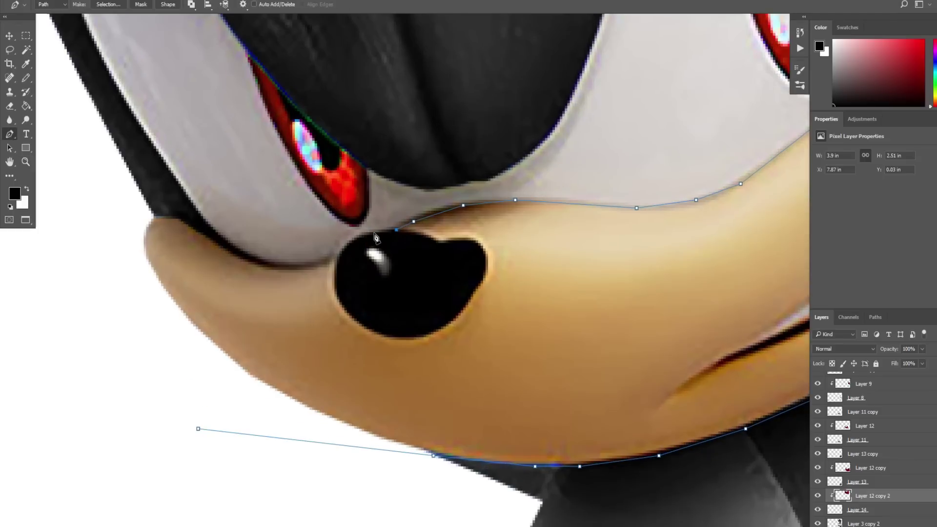
left_click(213, 242)
left_click(136, 218)
left_click(101, 278)
left_click(199, 430)
key("ctrl+Return")
left_click_drag(390, 329, 337, 322)
key("v")
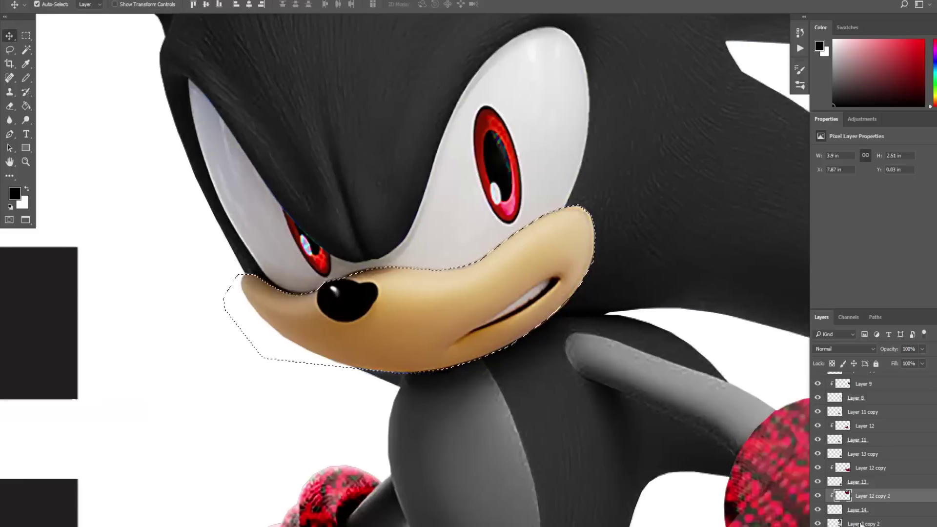
left_click(862, 524)
key("ctrl+j")
key("ctrl+z")
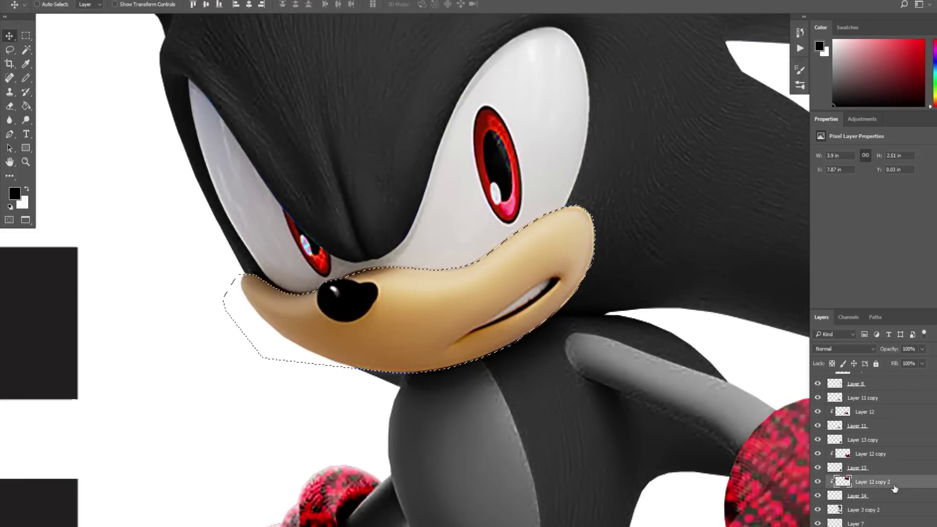
- Copy the selected muzzle from Layer 3 copy to a new layer and desaturate it to grey
scroll(896, 490, "down", 3)
left_click(867, 477)
key("ctrl+j")
scroll(513, 242, "down", 3)
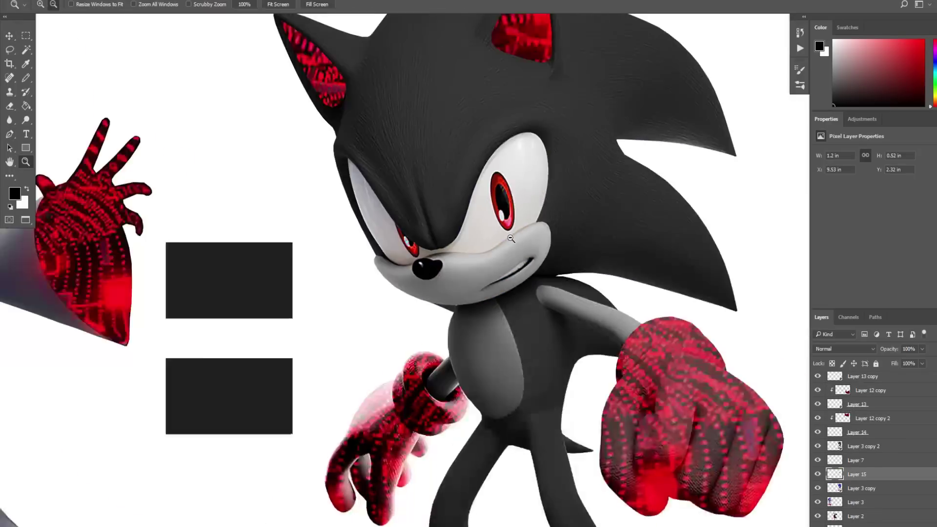
left_click_drag(513, 242, 551, 201)
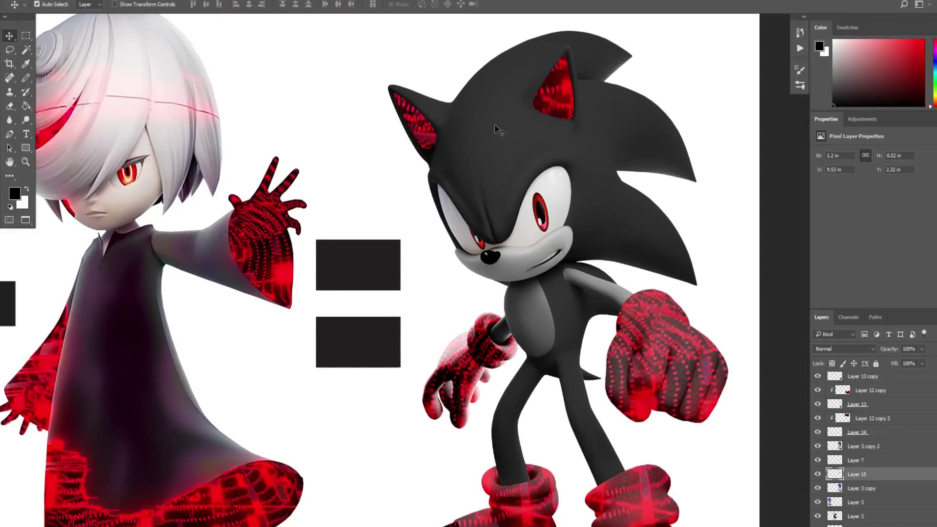
- Start a Pen path outside the hedgehog's head and run it along the boundary between the eyes and the muzzle
left_click(560, 131, "ctrl")
left_click_drag(515, 209, 456, 310)
key("p")
left_click(297, 116)
left_click(228, 131)
left_click(231, 217)
left_click(252, 288)
left_click(385, 406)
key("p")
left_click(340, 408)
left_click(345, 407)
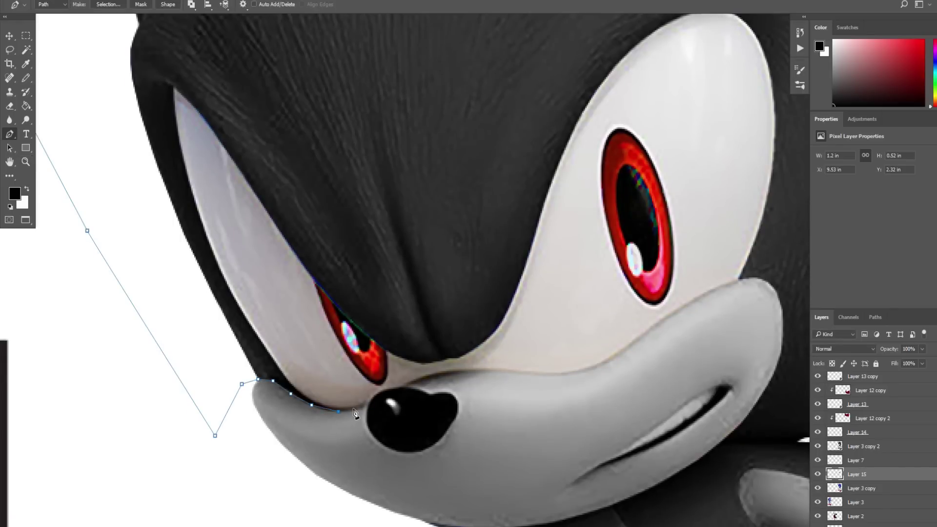
left_click(538, 363)
left_click(579, 362)
left_click(631, 323)
left_click(715, 283)
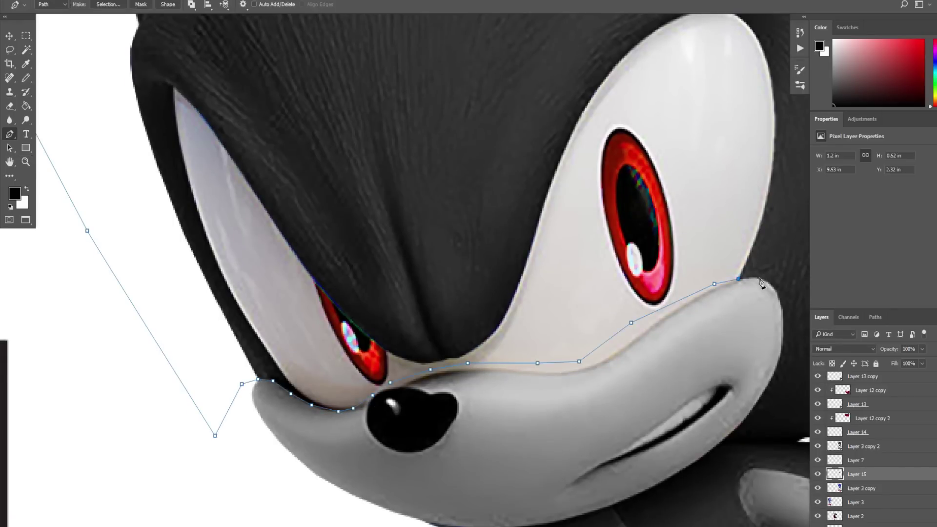
- Continue the path around the cheek and under the quills, close it around the whole head, and convert it to a selection
left_click_drag(733, 436, 384, 256)
left_click(364, 268)
left_click(419, 265)
left_click(450, 261)
left_click(458, 262)
left_click(536, 263)
left_click(610, 281)
left_click_drag(663, 299, 248, 236)
left_click_drag(526, 87, 635, 439)
left_click(517, 307)
left_click(724, 345)
left_click(737, 166)
left_click(567, 142)
left_click(385, 34)
key("ctrl+Return")
- Copy the selected head and quills from Layer 3 copy 2 to a new layer
key("z")
left_click(278, 4)
left_click_drag(620, 215, 252, 234)
key("v")
left_click(868, 448)
key("ctrl+j")
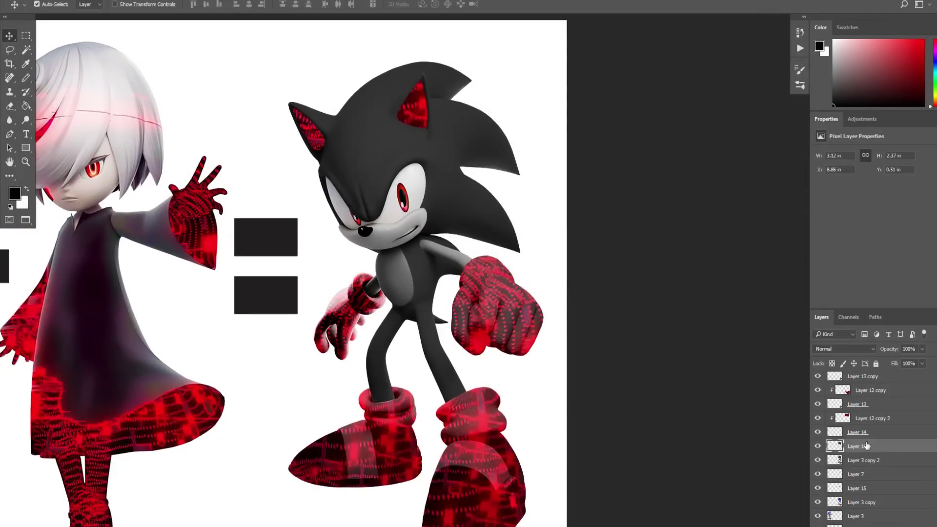
- Invert the copied head's colours and darken it to a mid grey with Levels
key("ctrl+i")
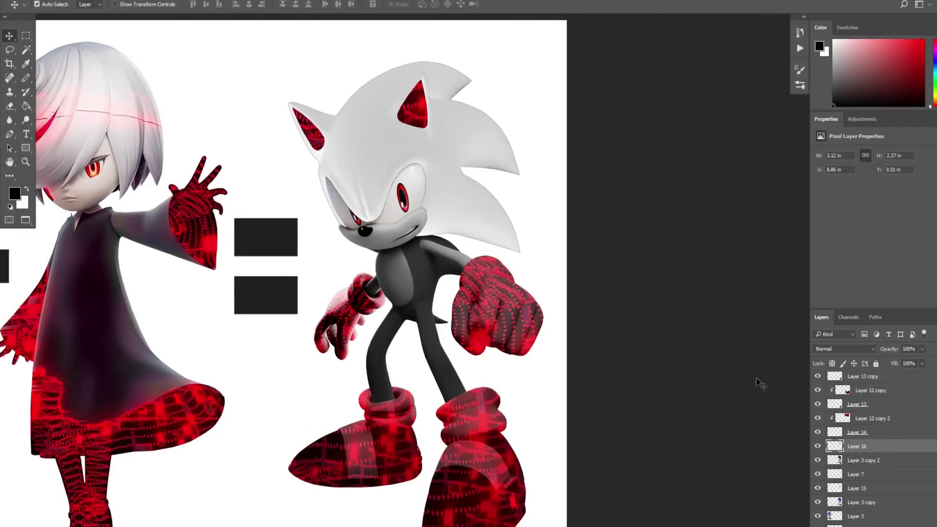
key("ctrl+l")
left_click_drag(645, 227, 721, 223)
key("Return")
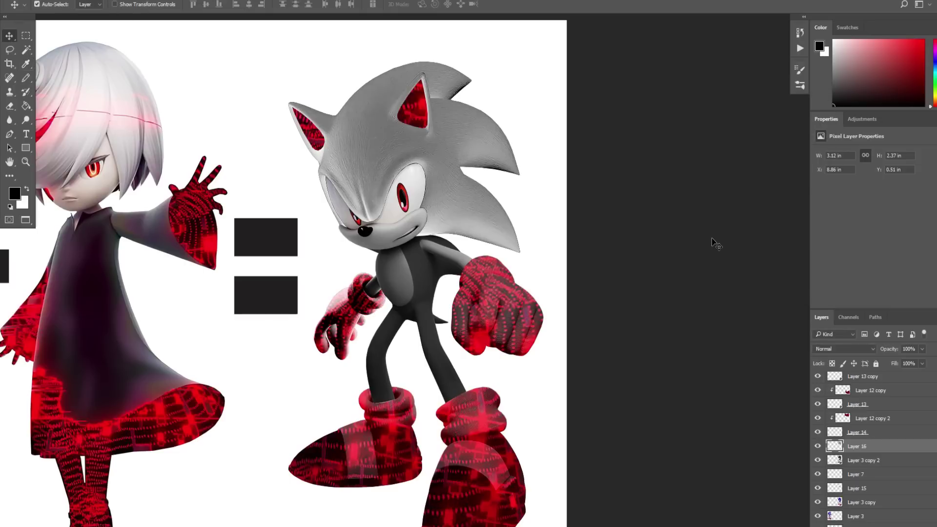
- Trace the dark back area between the lowest head quill and the raised arm and convert the path to a selection
key("z")
left_click(446, 246)
left_click(446, 245)
left_click(446, 245)
key("p")
left_click(560, 243)
left_click(489, 220)
left_click(404, 204)
left_click(377, 202)
left_click(323, 209)
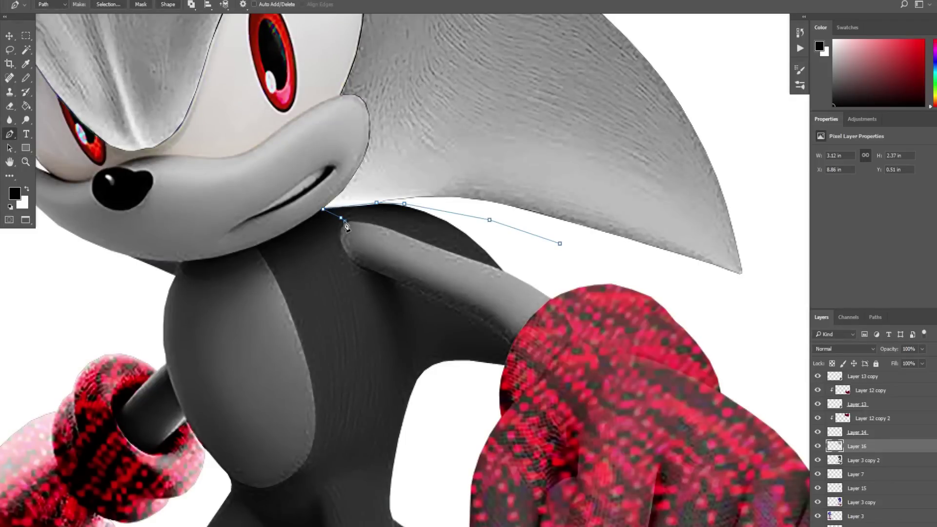
left_click(503, 271)
left_click(552, 277)
left_click(560, 243)
key("ctrl+Return")
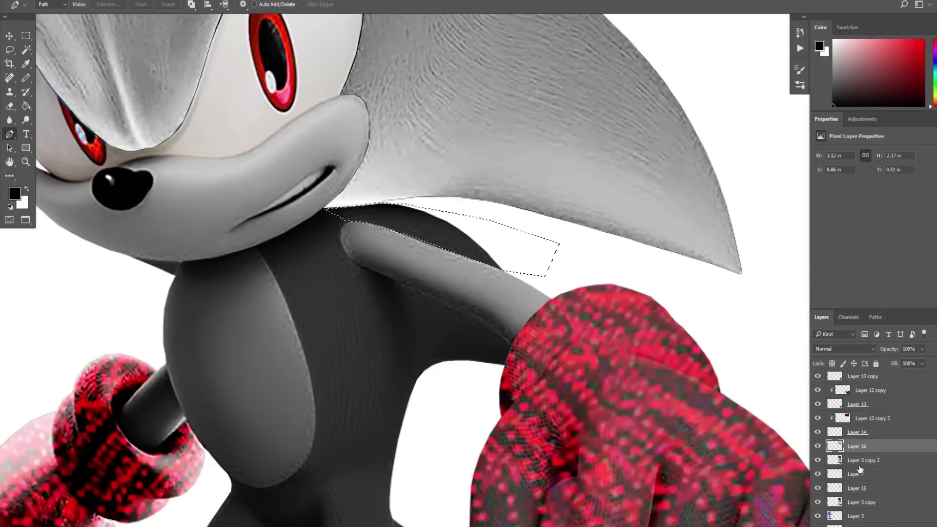
- Copy the selected back area from Layer 3 copy 2 to a new layer and recolour it grey with Invert and Levels
left_click(859, 465)
key("ctrl+j")
key("ctrl+i")
key("ctrl+l")
left_click_drag(644, 229, 719, 230)
key("Return")
- Trace the dark area between the torso and the underside of the raised arm and convert the path to a selection
left_click(409, 467)
left_click(405, 428)
left_click(406, 412)
left_click(402, 356)
left_click(385, 312)
left_click(374, 285)
left_click(367, 269)
left_click(402, 283)
left_click(434, 300)
left_click(470, 318)
left_click(504, 340)
key("ctrl+Return")
- Recolour a new-layer copy of the area under the arm grey with Invert and Levels, using a black input level of 140
key("ctrl+shift+alt+n")
key("ctrl+BackSpace")
key("ctrl+d")
key("ctrl+l")
left_click_drag(643, 226, 691, 234)
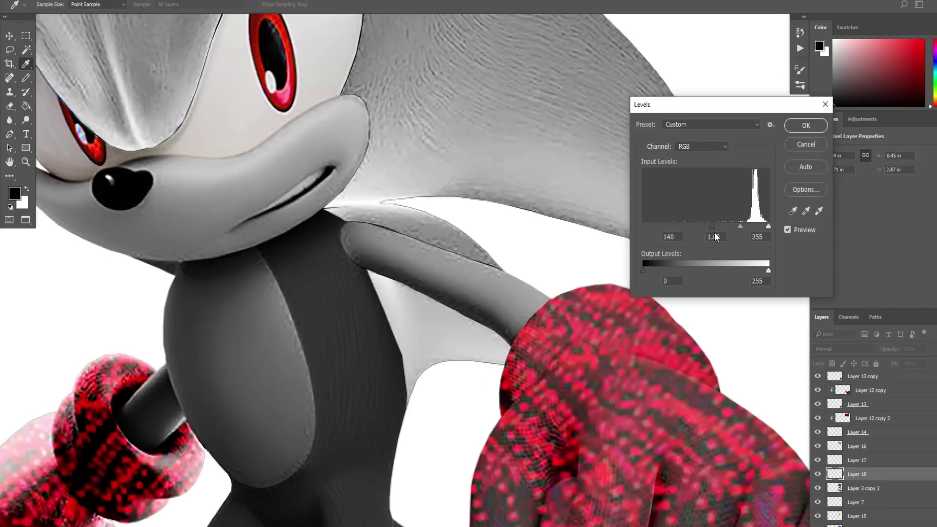
key("Return")
scroll(452, 240, "down", 6)
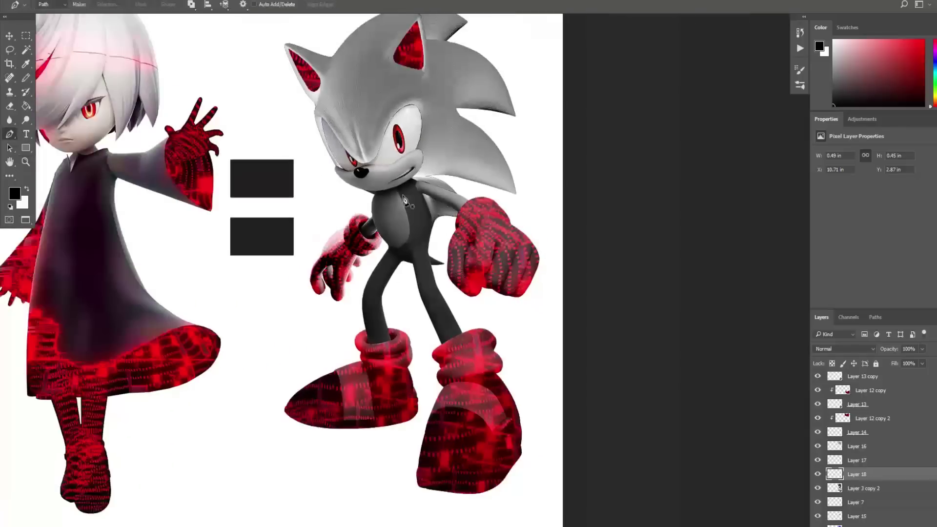
- Undo the traced and recoloured grey copies of the hedgehog's back and the area under the raised arm
key("ctrl+z")
key("ctrl+z")
key("ctrl+z")
key("ctrl+z")
key("ctrl+z")
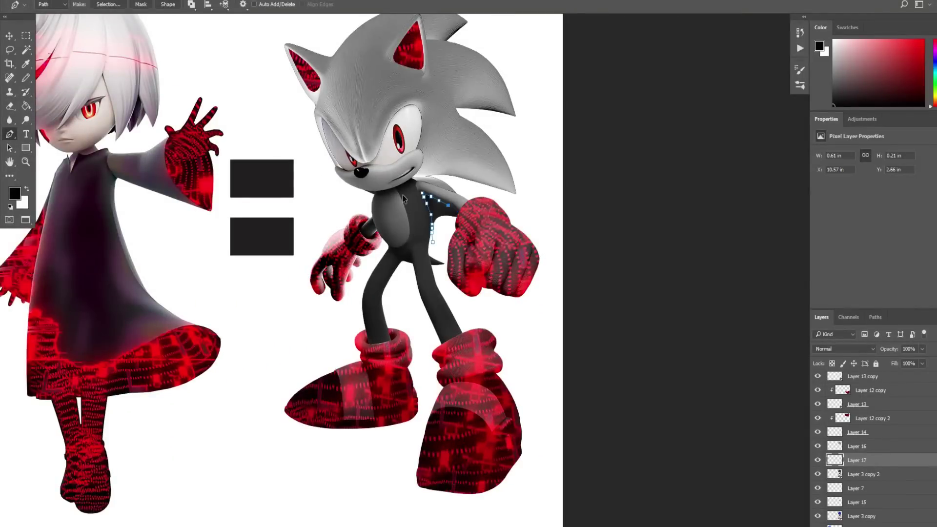
key("ctrl+z")
key("ctrl+z")
key("ctrl+z")
key("ctrl+z")
key("ctrl+z")
key("ctrl+z")
key("ctrl+z")
key("ctrl+z")
- Trace the red crescent in the girl's hair with the Pen tool and copy it to a new layer
left_click_drag(428, 147, 574, 212)
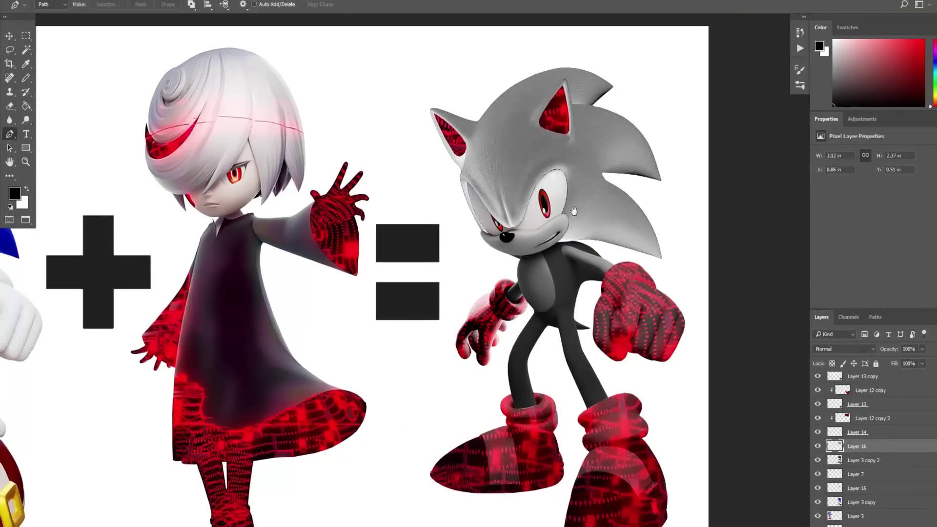
left_click(190, 147, "ctrl")
left_click(100, 90, "ctrl")
left_click(100, 90, "ctrl")
left_click(118, 88)
left_click(131, 140)
left_click(141, 165)
left_click(157, 188)
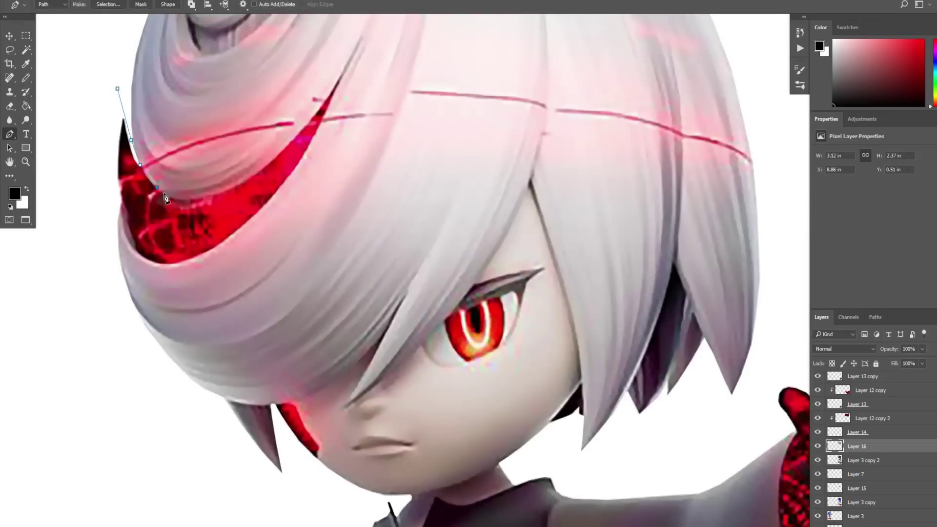
left_click(299, 131)
left_click(315, 113)
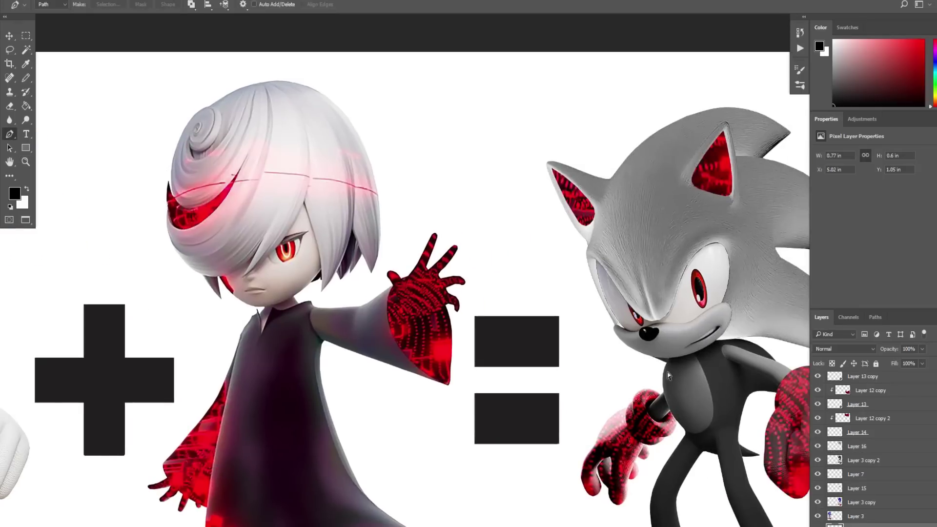
- Move the crescent copy beside the grey hedgehog's quills and place its layer directly above Layer 3 copy 2
key("ctrl+t")
mouse_move(203, 211)
left_mouse_down()
mouse_move(754, 318)
mouse_move(538, 268)
left_mouse_up()
key("Return")
key("ctrl+t")
key("Return")
mouse_move(875, 525)
left_mouse_down()
mouse_move(875, 454)
mouse_move(885, 456)
left_mouse_up()
left_click_drag(508, 259, 632, 240)
key("ctrl+z")
key("v")
left_click_drag(489, 266, 641, 241)
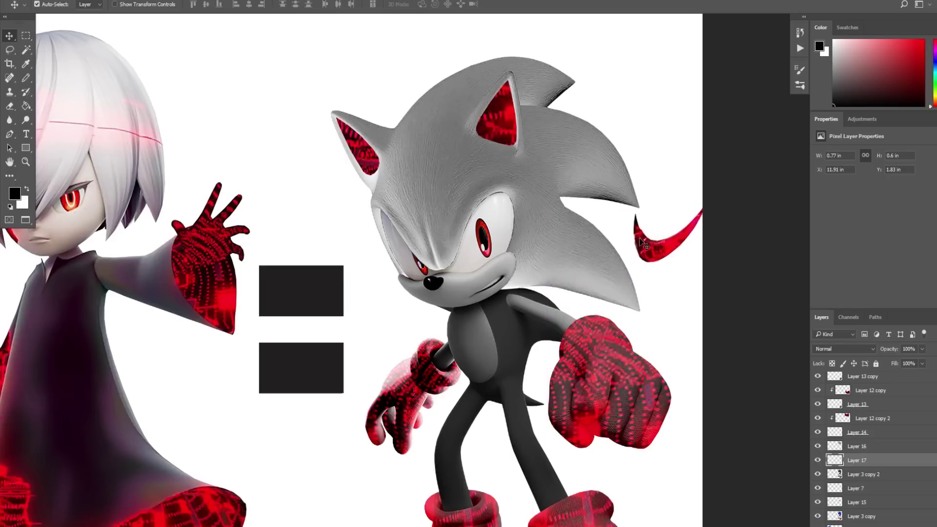
- Trace a three-pronged, pointed marking on the hedgehog's forehead above the nose and convert the path to a selection
left_click_drag(467, 201, 576, 208)
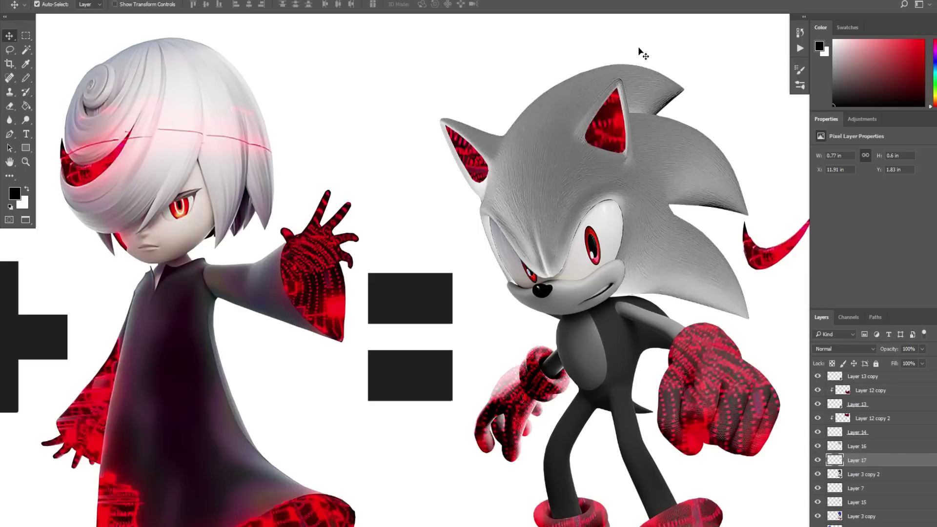
key("z")
left_click(514, 190)
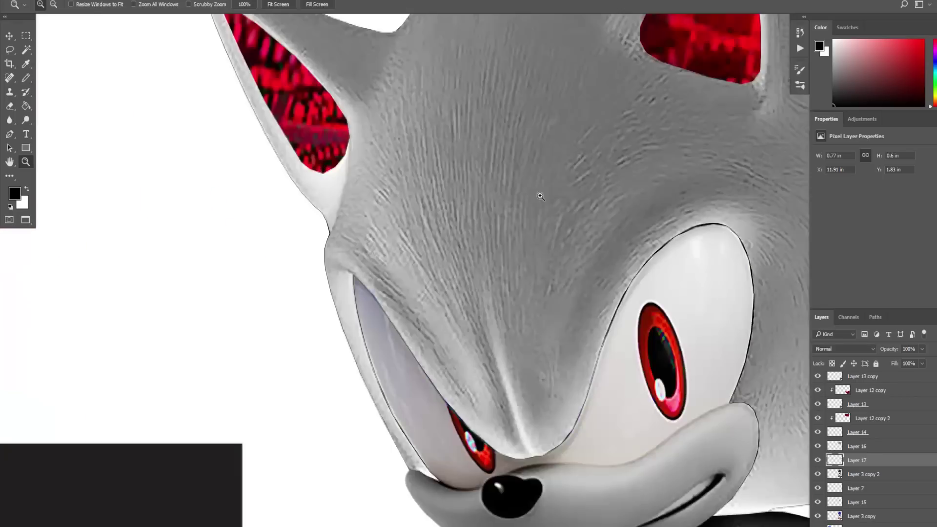
left_click_drag(414, 255, 379, 282)
key("p")
left_click(269, 167)
left_click(308, 247)
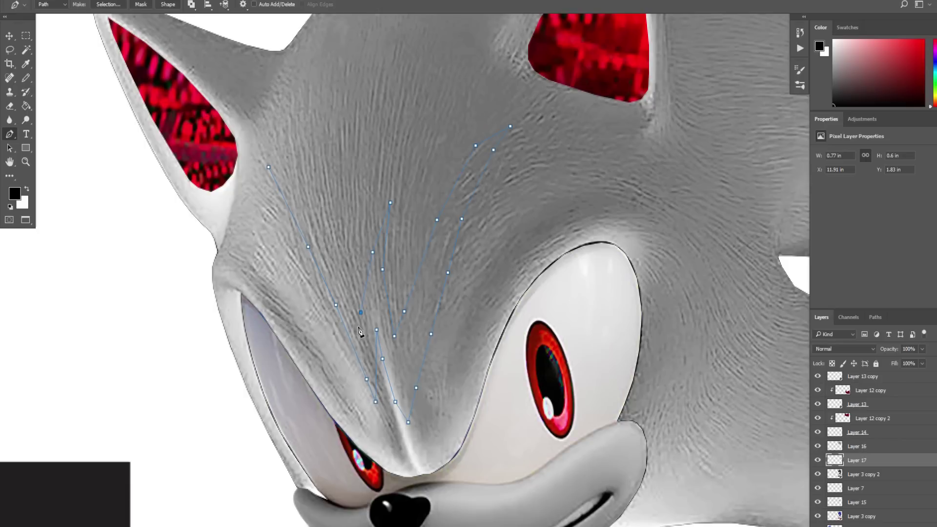
left_click(268, 167)
key("ctrl+Return")
- Copy the selected forehead marking from Layer 16 to a new layer
left_click(443, 227, "alt")
key("v")
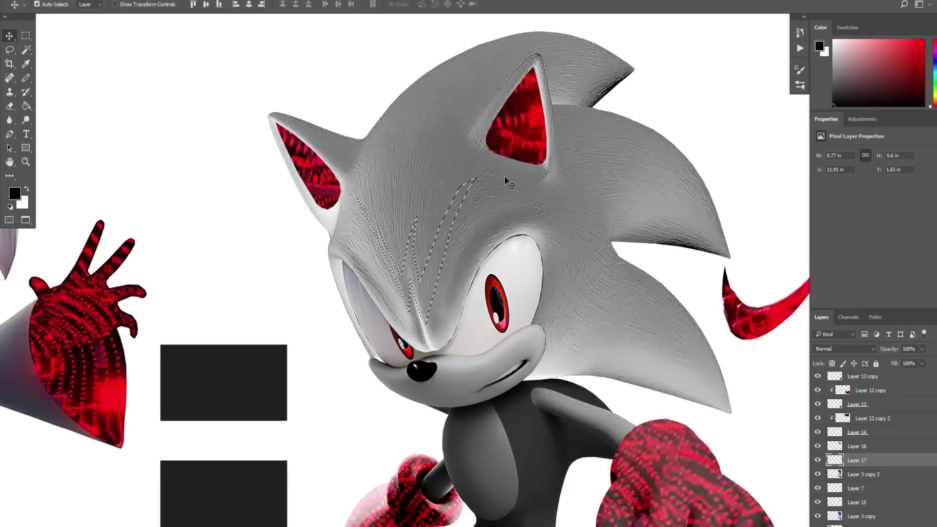
left_click(862, 447)
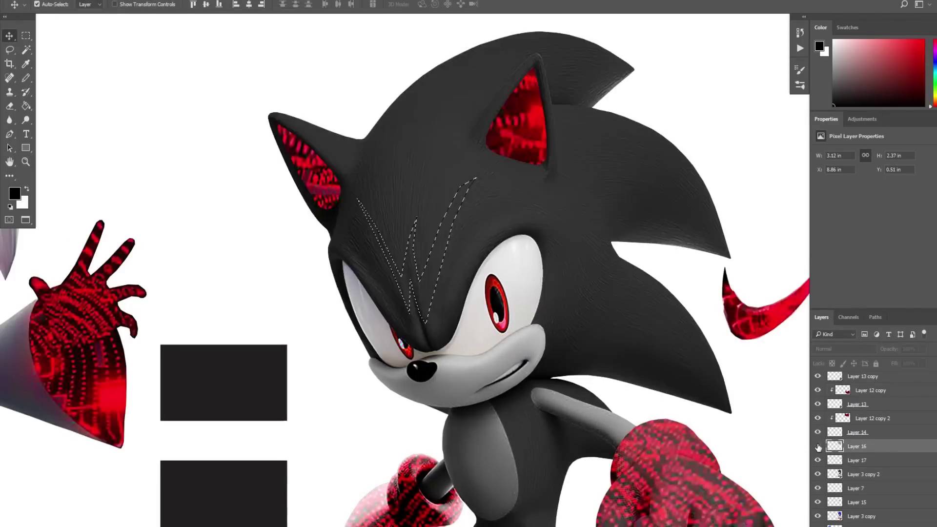
key("ctrl+j")
key("ctrl+minus")
key("ctrl+plus")
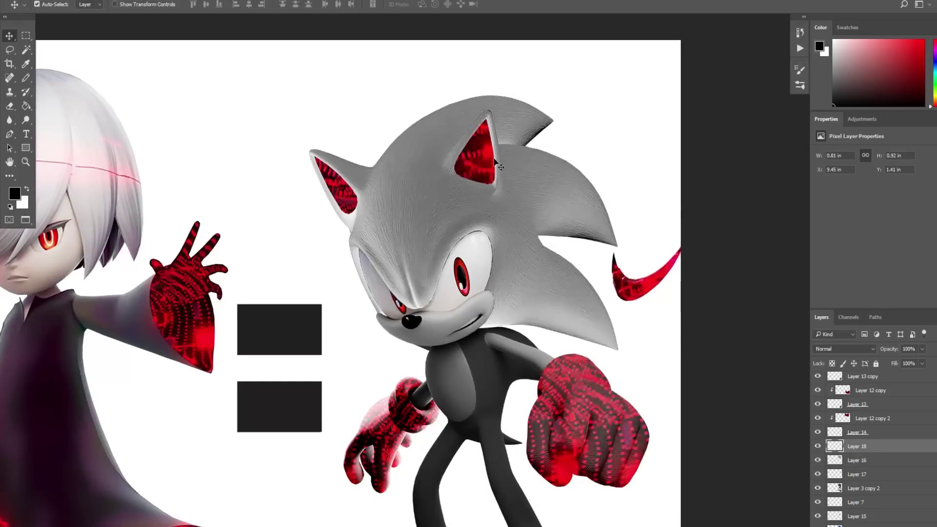
- Duplicate the red pattern Layer 12 copy 2, place it above Layer 18 and clip it to the forehead marking
left_click(881, 420)
key("ctrl+j")
left_click_drag(872, 423, 875, 454)
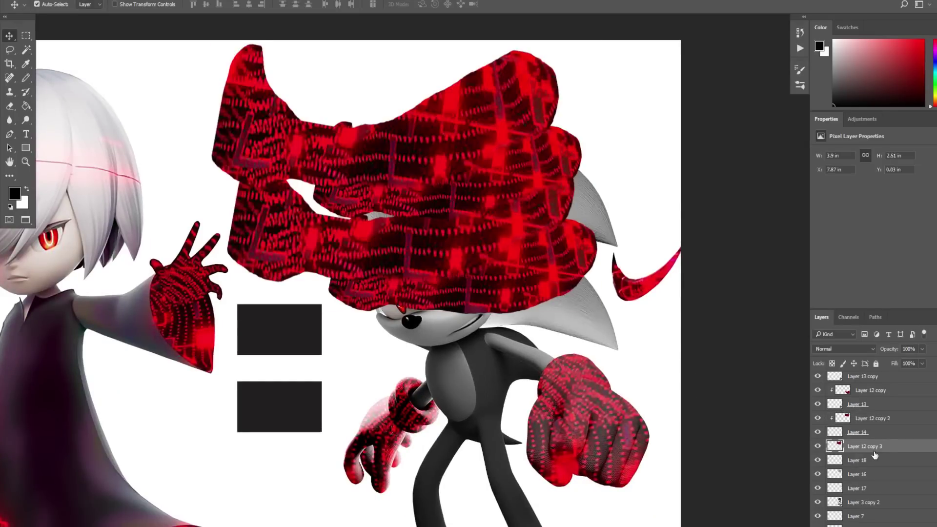
left_click(875, 454, "alt")
- Scale, rotate and position the clipped red pattern so it fills the whole forehead marking
key("ctrl+t")
left_click_drag(599, 45, 442, 153)
left_click_drag(387, 203, 452, 197)
left_click_drag(278, 305, 290, 297)
left_click_drag(364, 187, 386, 188)
left_click_drag(530, 241, 468, 243)
left_click_drag(393, 151, 393, 173)
left_click_drag(448, 133, 464, 146)
key("Return")
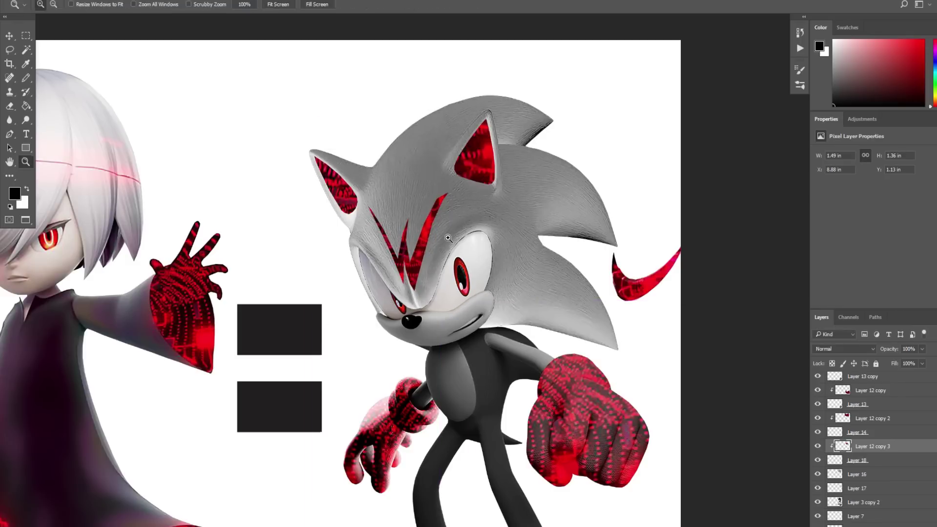
scroll(459, 229, "down", 1)
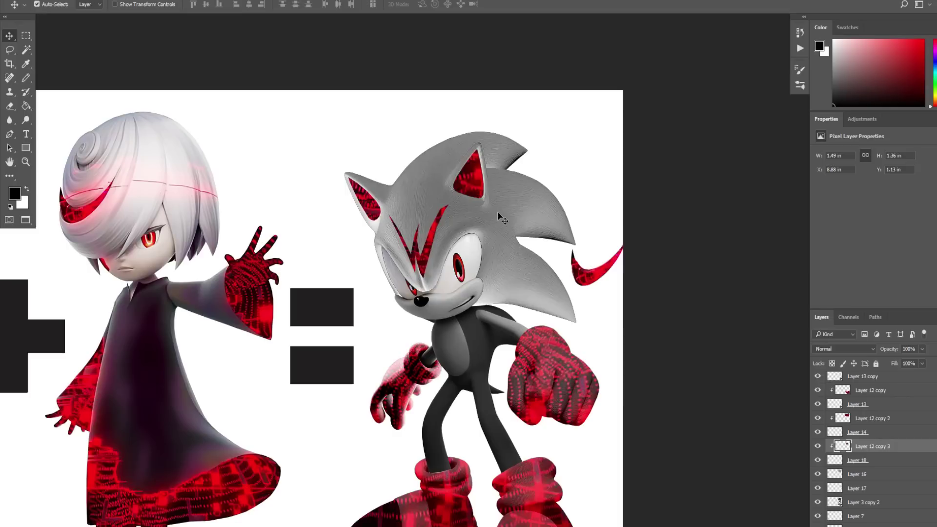
- Flip the red crescent vertically, move it onto the lower head quill and raise Layer 17 above Layer 16
left_click(591, 276)
key("ctrl+t")
right_click(586, 281)
left_click(611, 460)
left_click_drag(570, 262, 523, 284)
key("Return")
left_click_drag(858, 488, 857, 467)
- Position, scale and rotate the crescent so it follows the lower head quill to its tip
left_click_drag(566, 273, 559, 288)
key("ctrl+t")
left_click_drag(596, 235, 602, 259)
left_click_drag(607, 292, 577, 293)
left_click_drag(538, 307, 548, 303)
key("Return")
key("z")
left_click(572, 251)
left_click(572, 251)
key("ctrl+t")
left_click_drag(591, 399, 607, 376)
key("Return")
- Duplicate the red crescent onto the quill above and scale and rotate the copy to follow that quill's curve
left_click_drag(537, 348, 537, 194)
key("ctrl+t")
left_click_drag(510, 109, 492, 109)
left_click_drag(513, 178, 503, 192)
left_click_drag(403, 170, 428, 181)
left_click_drag(512, 136, 525, 139)
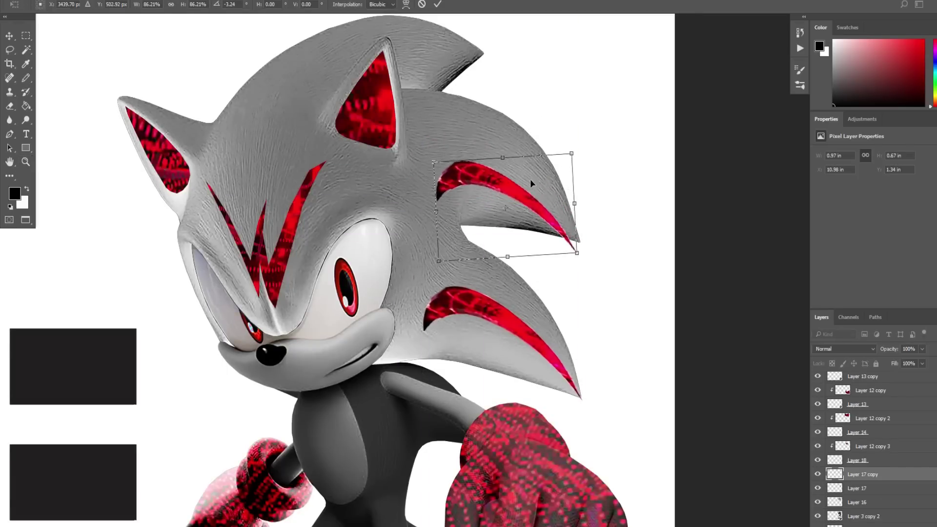
left_click_drag(528, 194, 531, 179)
key("Return")
- Colorize the dark body layer, Layer 3 copy 2, with a muted purple tint using Hue/Saturation
key("z")
left_click(507, 155, "alt")
left_click(508, 156, "alt")
left_click(538, 163, "alt")
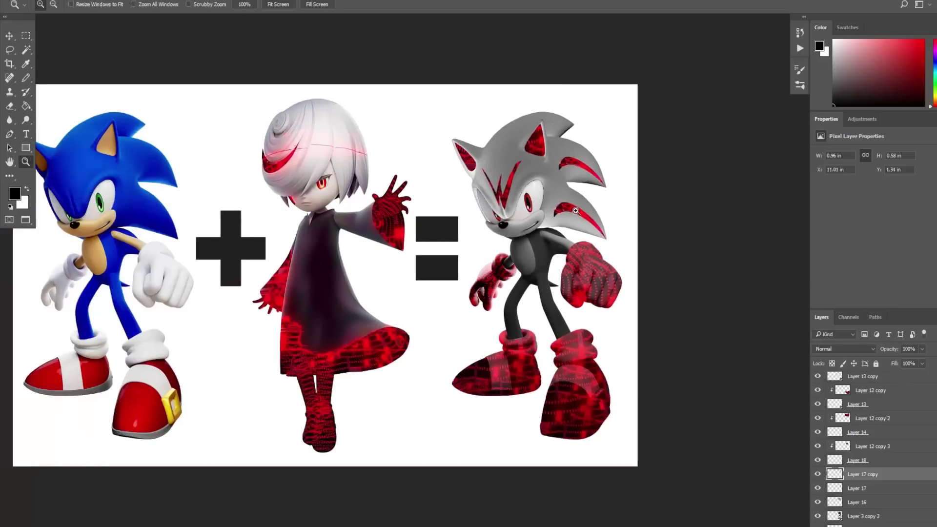
left_click(574, 289)
key("v")
left_click(532, 266, "ctrl")
key("ctrl+b")
left_click(788, 224)
key("ctrl+u")
left_click(893, 251)
left_click_drag(750, 196, 826, 196)
mouse_move(774, 220)
left_mouse_down()
mouse_move(756, 219)
mouse_move(821, 205)
mouse_move(754, 220)
mouse_move(768, 229)
mouse_move(757, 224)
left_mouse_up()
left_click(906, 144)
scroll(560, 240, "down", 1)
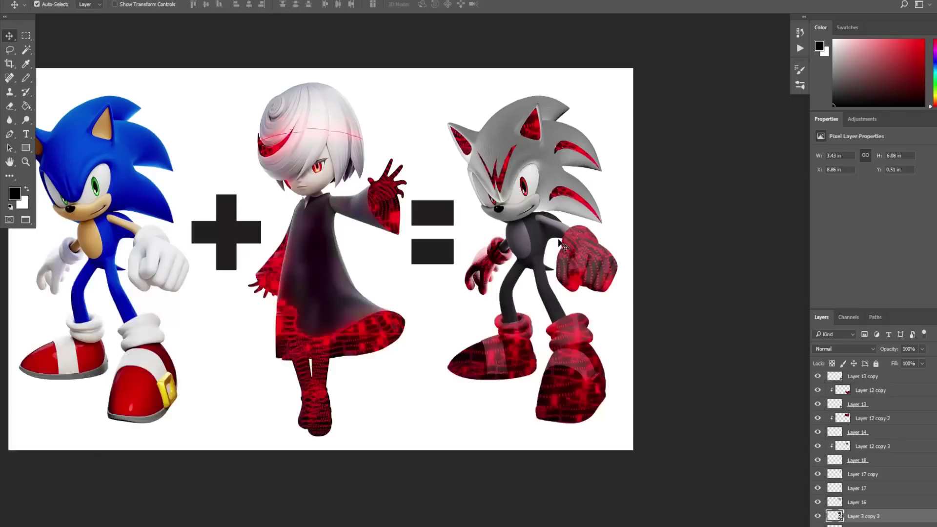
scroll(313, 124, "up", 4)
key("w")
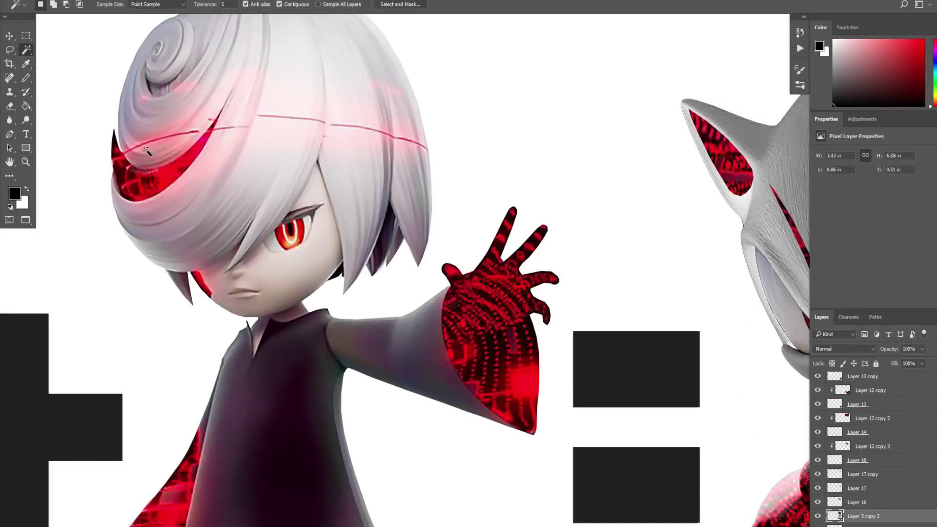
key("z")
scroll(392, 342, "down", 4)
left_click_drag(477, 297, 428, 292)
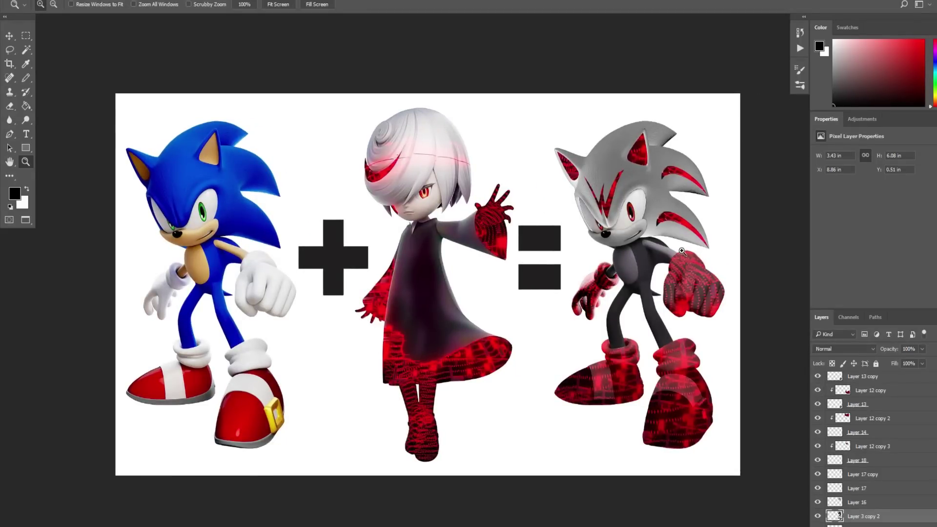
- Trace the hedgehog's raised arm between the shoulder and the red glove and convert the path to a selection
scroll(682, 251, "up", 5)
key("v")
key("p")
left_click(745, 291)
left_click(703, 266)
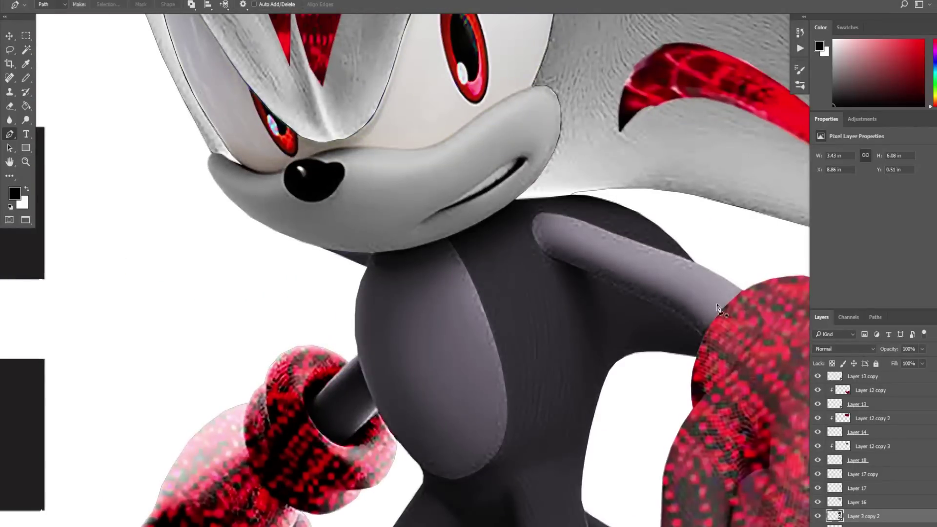
left_click(541, 250)
left_click(560, 262)
left_click(598, 277)
left_click(674, 311)
key("ctrl+Return")
- Desaturate the selected raised arm to neutral grey and deselect it
key("ctrl+shift+l")
key("ctrl+z")
key("ctrl+shift+u")
key("ctrl+d")
- Trace the belly patch on the hedgehog's torso, select it, desaturate it to neutral grey and deselect
left_click(448, 239)
left_click(470, 275)
left_click(483, 469)
left_click(464, 478)
left_click(450, 480)
left_click(434, 478)
left_click(421, 466)
left_click(348, 330)
left_click(347, 289)
left_click(367, 267)
left_click(437, 242)
key("ctrl+Return")
key("ctrl+shift+u")
key("ctrl+d")
- Examine the recoloured hedgehog alongside the two source characters in the full composition
left_click(477, 287, "alt")
left_click(477, 287, "alt")
left_click(476, 287, "alt")
left_click_drag(437, 238, 589, 203)
left_click(492, 185, "alt")
key("z")
left_click_drag(103, 87, 739, 496)
left_click(542, 274, "alt")
left_click_drag(542, 274, 507, 268)
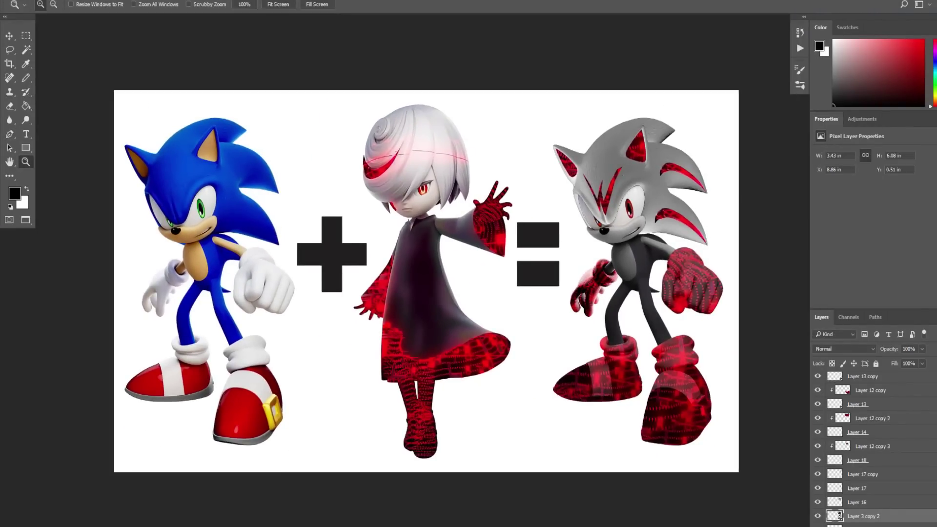